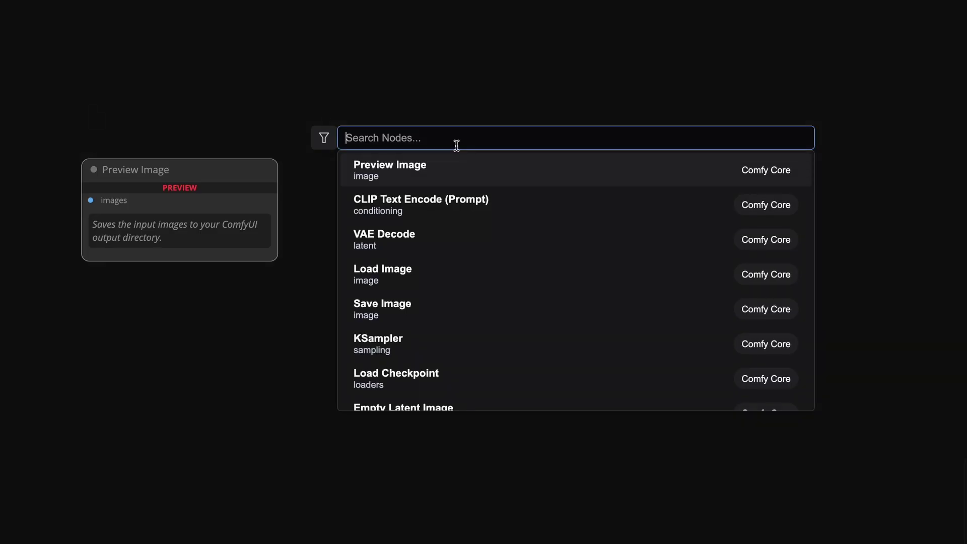
- Add Load Checkpoint, KSampler and VAE Decode nodes to the canvas
{"action": "type", "text": "load"}
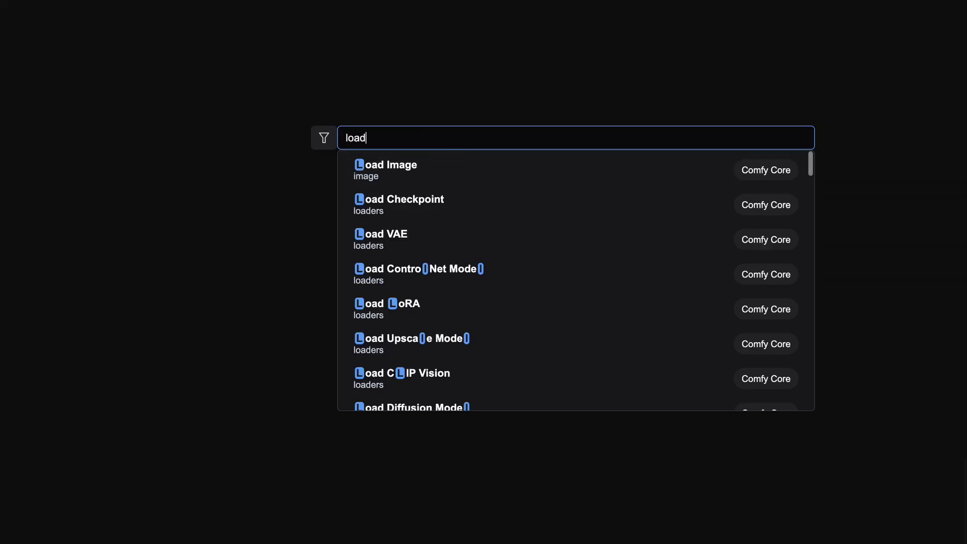
{"action": "left_click", "coordinate": [487, 207]}
{"action": "double_click", "coordinate": [318, 135]}
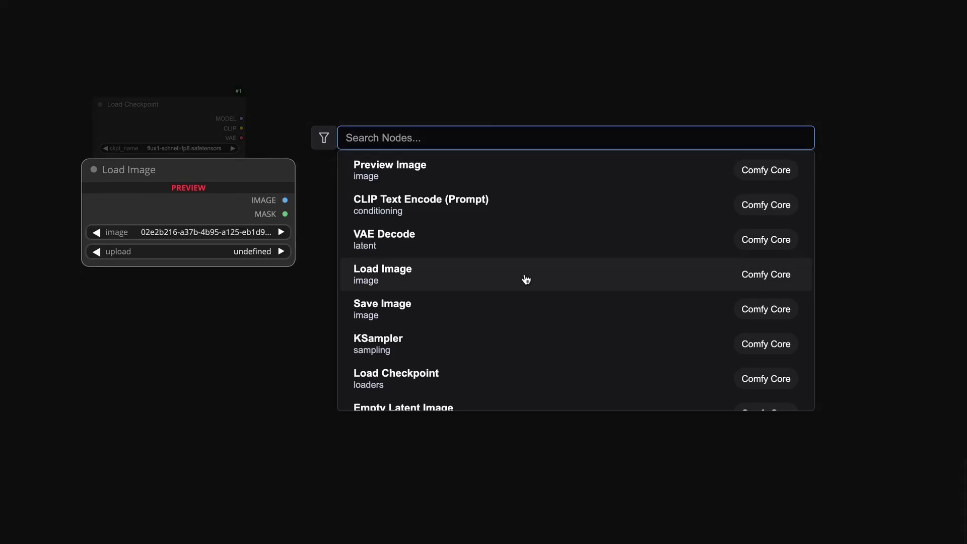
{"action": "type", "text": "k"}
{"action": "left_click", "coordinate": [498, 168]}
{"action": "double_click", "coordinate": [560, 144]}
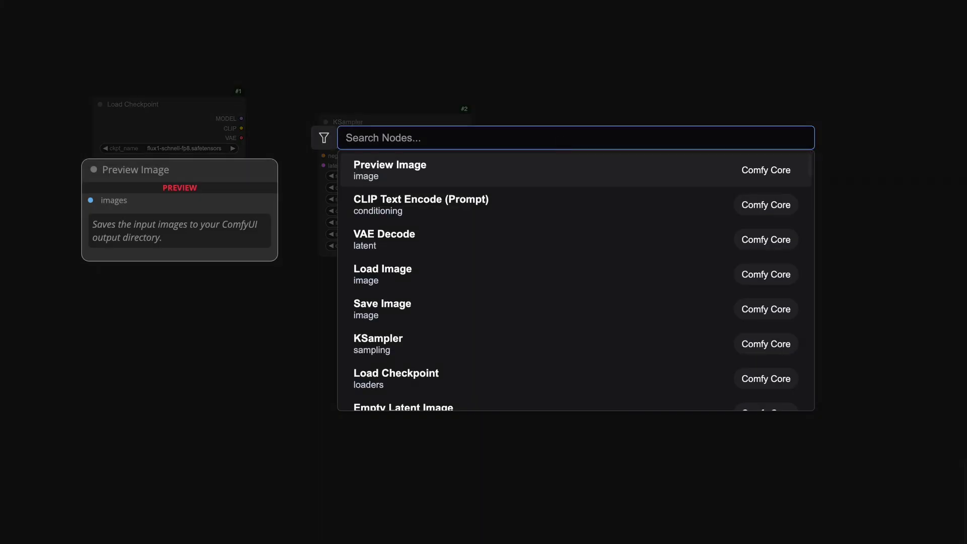
{"action": "type", "text": "vae"}
{"action": "left_click", "coordinate": [430, 175]}
- Add a Save Image node and a first CLIP Text Encode (Prompt) node
{"action": "double_click", "coordinate": [572, 287]}
{"action": "type", "text": "save"}
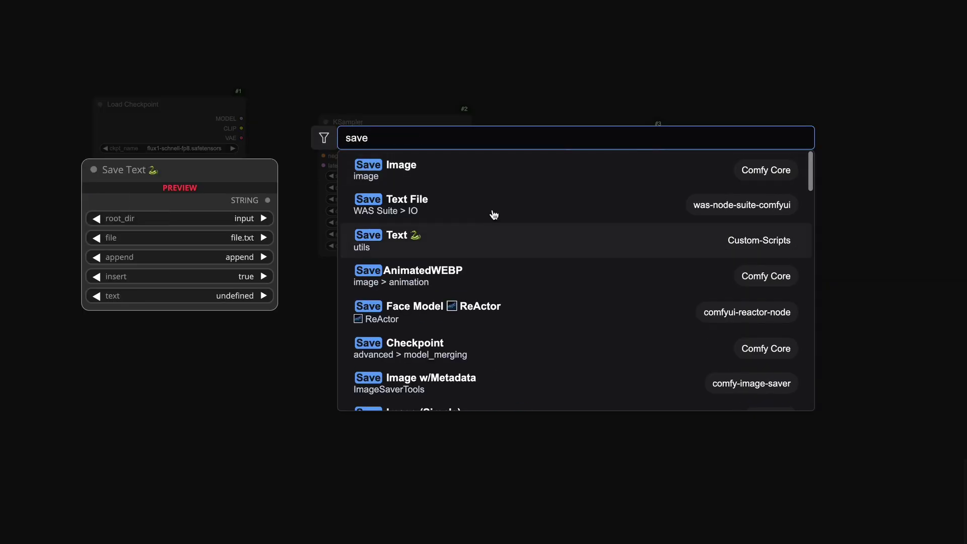
{"action": "key", "text": "Return"}
{"action": "double_click", "coordinate": [297, 391]}
{"action": "type", "text": "clip"}
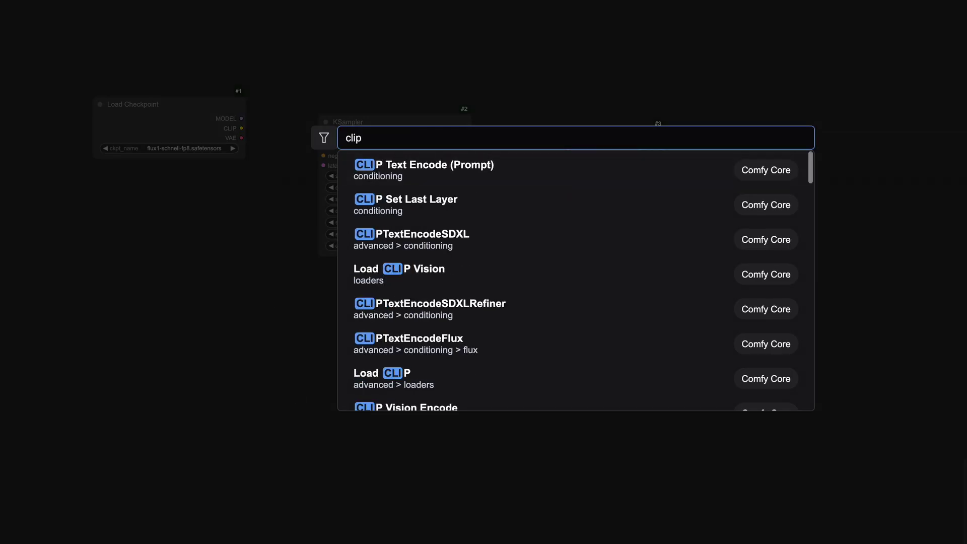
{"action": "left_click", "coordinate": [406, 166]}
{"action": "double_click", "coordinate": [356, 519]}
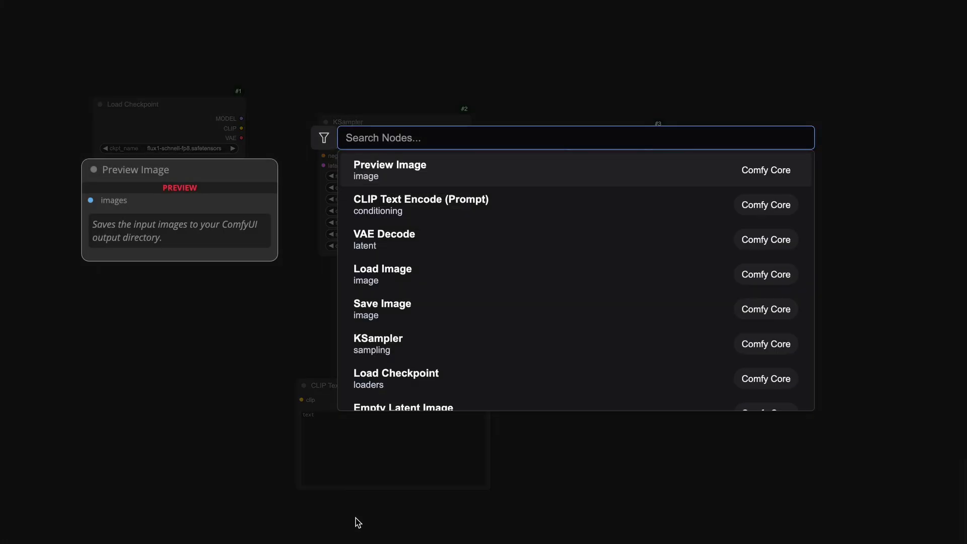
- Add a second CLIP Text Encode node and arrange the nodes into a row
{"action": "type", "text": "clip"}
{"action": "left_click", "coordinate": [430, 179]}
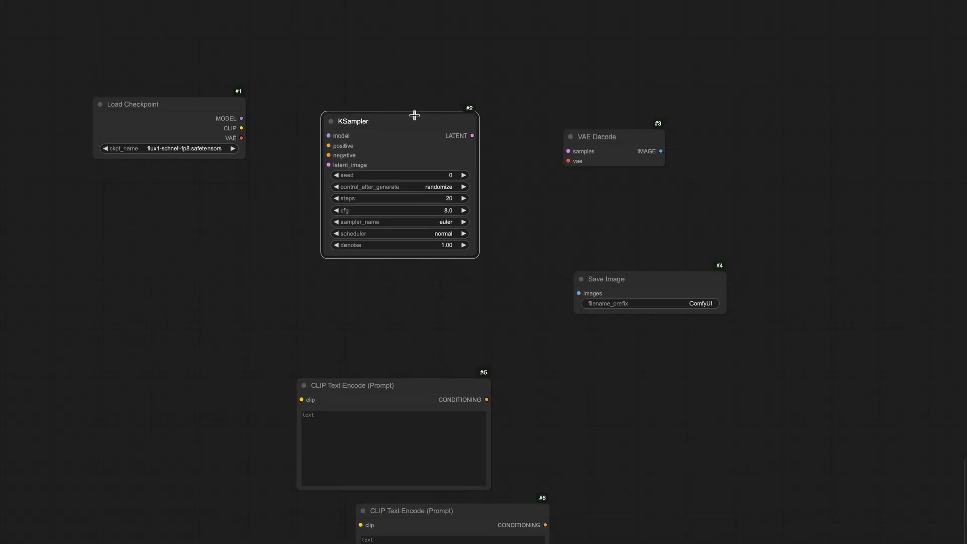
{"action": "left_click_drag", "start_coordinate": [412, 114], "coordinate": [539, 100]}
{"action": "left_click_drag", "start_coordinate": [622, 133], "coordinate": [763, 109]}
{"action": "left_click_drag", "start_coordinate": [675, 282], "coordinate": [806, 169]}
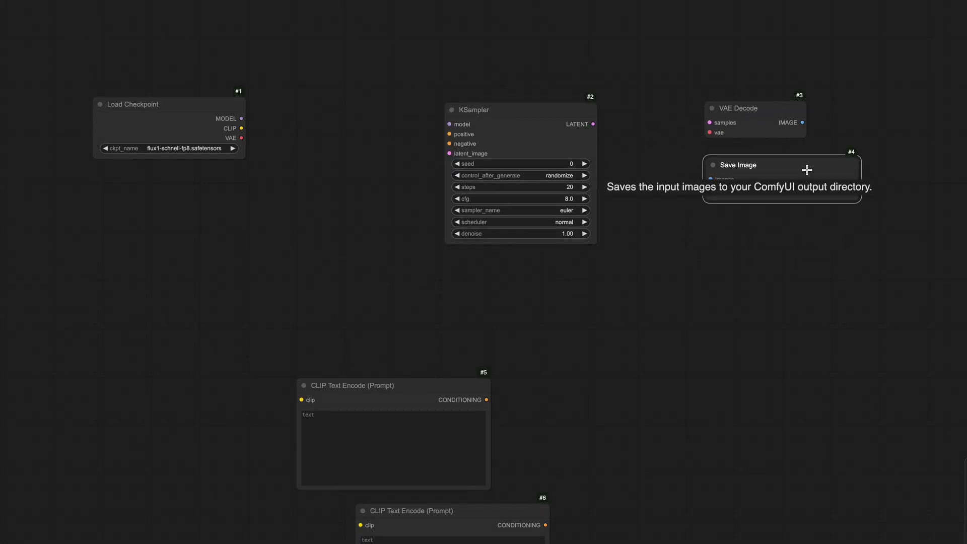
{"action": "left_click_drag", "start_coordinate": [558, 108], "coordinate": [641, 107]}
{"action": "left_click_drag", "start_coordinate": [366, 385], "coordinate": [360, 108]}
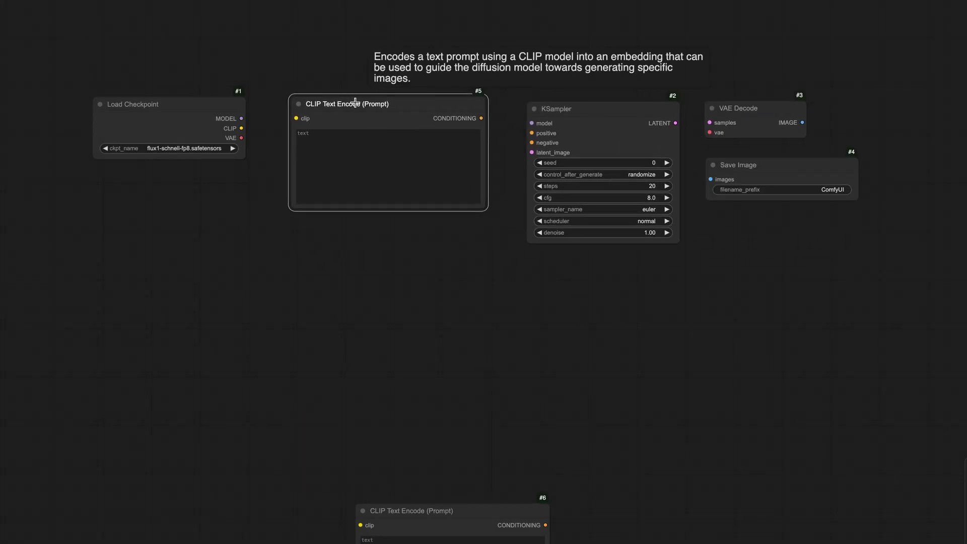
{"action": "left_click_drag", "start_coordinate": [382, 510], "coordinate": [324, 212]}
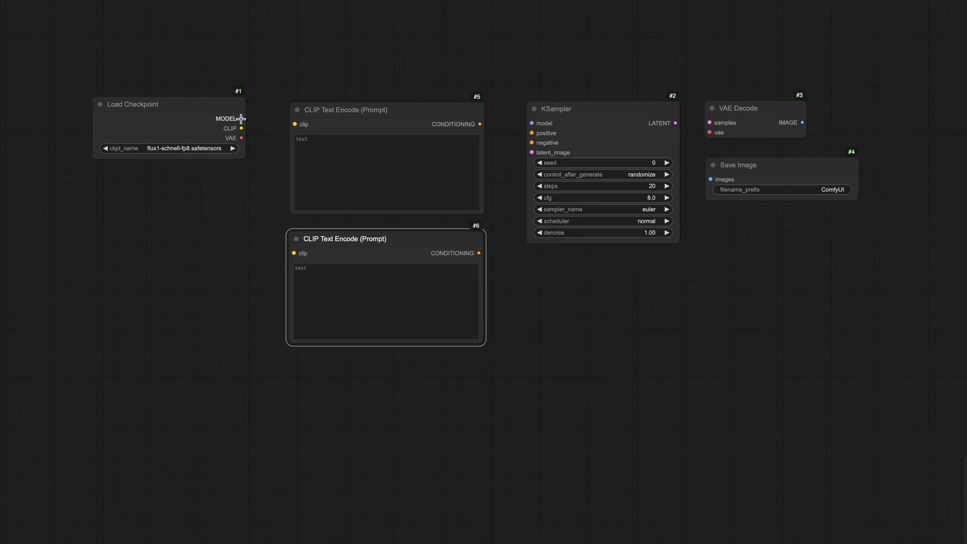
- Wire the checkpoint MODEL and CLIP, the positive and negative prompts, and the KSampler LATENT into VAE Decode
{"action": "left_click_drag", "start_coordinate": [241, 118], "coordinate": [294, 252]}
{"action": "left_click_drag", "start_coordinate": [479, 123], "coordinate": [531, 133]}
{"action": "left_click_drag", "start_coordinate": [479, 252], "coordinate": [532, 142]}
{"action": "left_click_drag", "start_coordinate": [241, 137], "coordinate": [709, 122]}
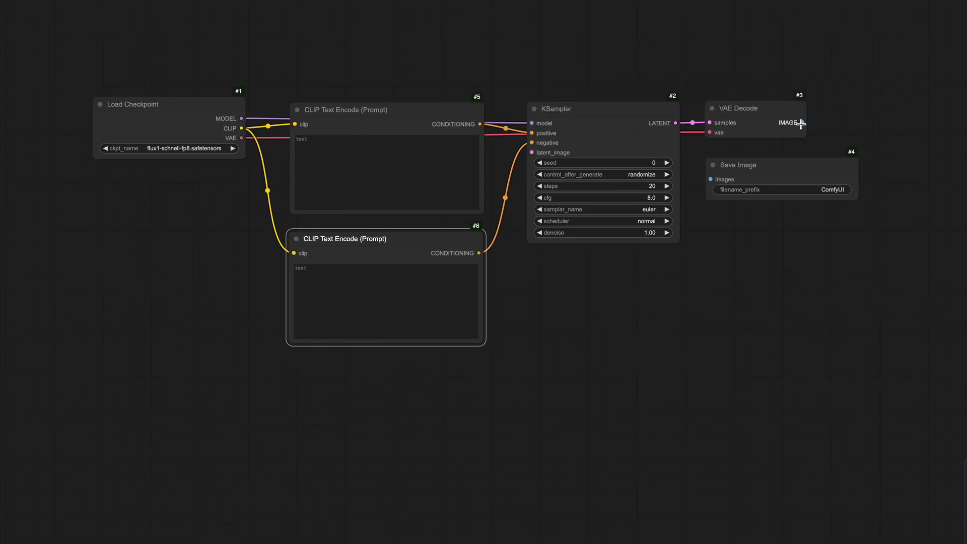
{"action": "left_click_drag", "start_coordinate": [803, 123], "coordinate": [710, 179]}
- Add a Load Image node and drop the photo of the man in the white T-shirt onto it
{"action": "left_click", "coordinate": [143, 345]}
{"action": "double_click", "coordinate": [143, 306]}
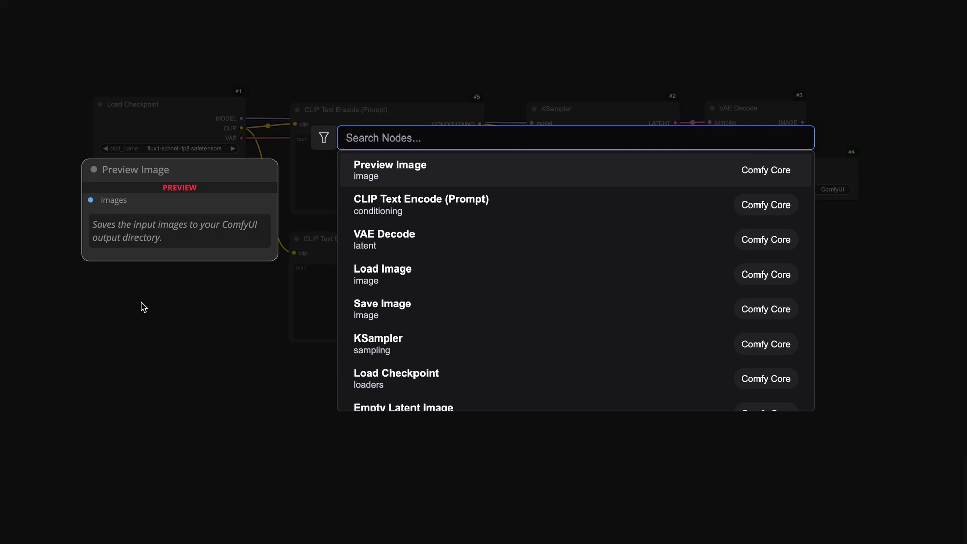
{"action": "type", "text": "l"}
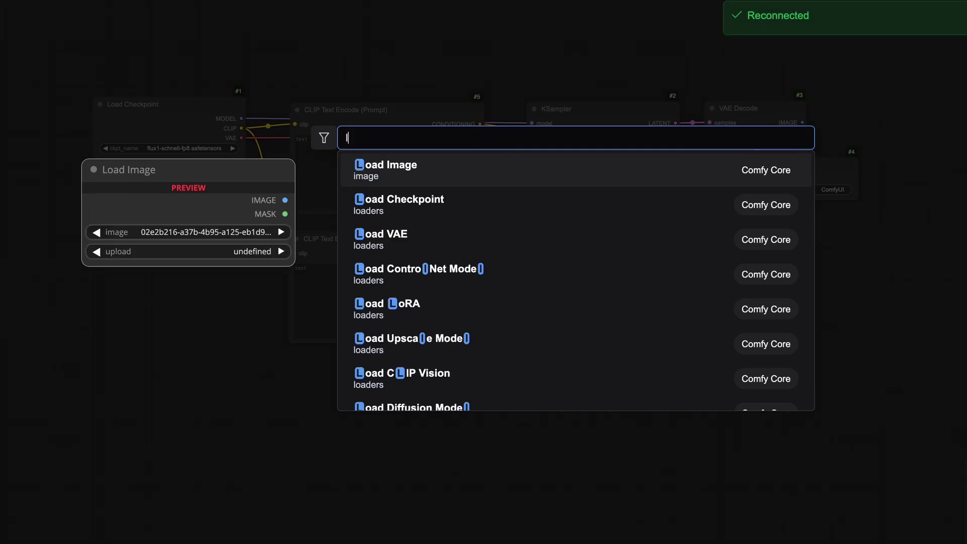
{"action": "left_click", "coordinate": [398, 169]}
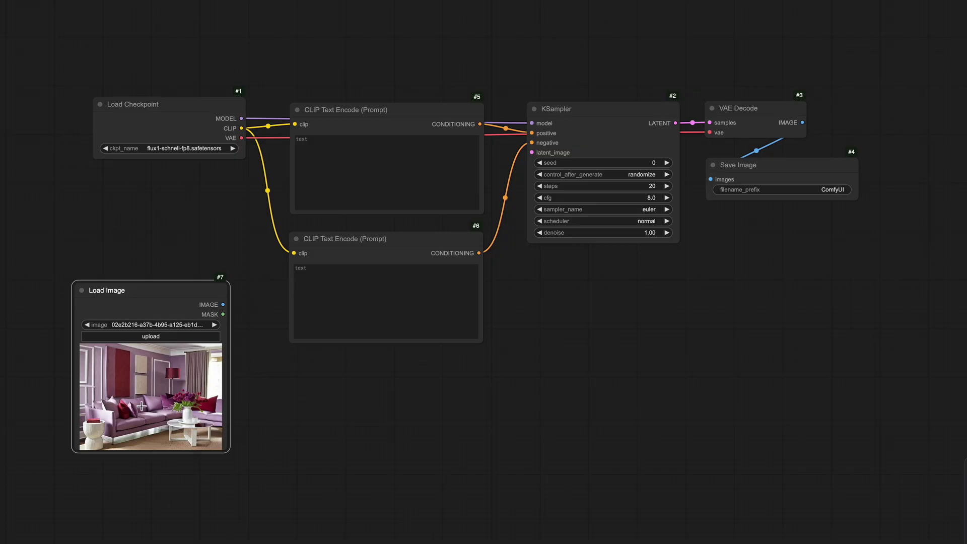
{"action": "key", "text": "ctrl+Left"}
{"action": "left_click_drag", "start_coordinate": [227, 80], "coordinate": [160, 377]}
- In the MaskEditor, thicken the brush and paint a mask over the man's T-shirt
{"action": "right_click", "coordinate": [160, 378]}
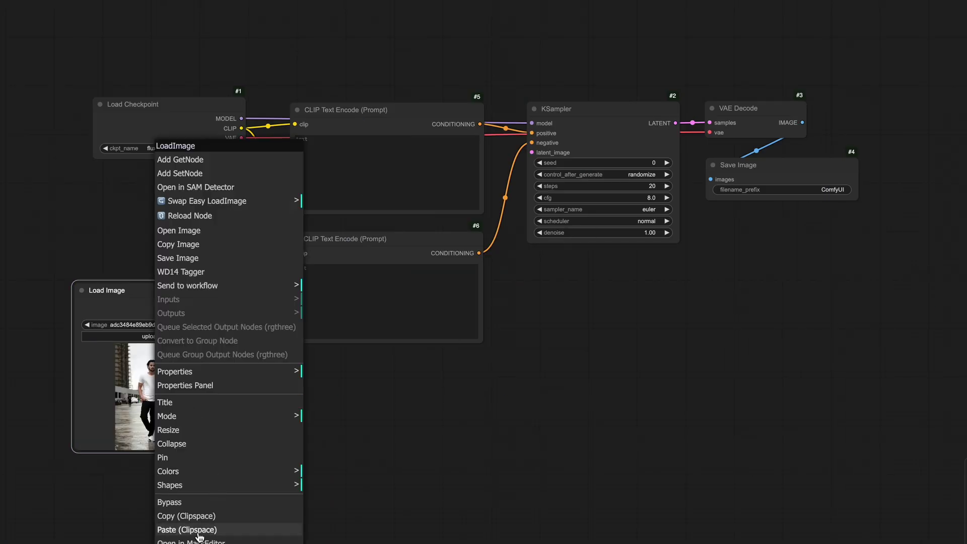
{"action": "left_click", "coordinate": [201, 538]}
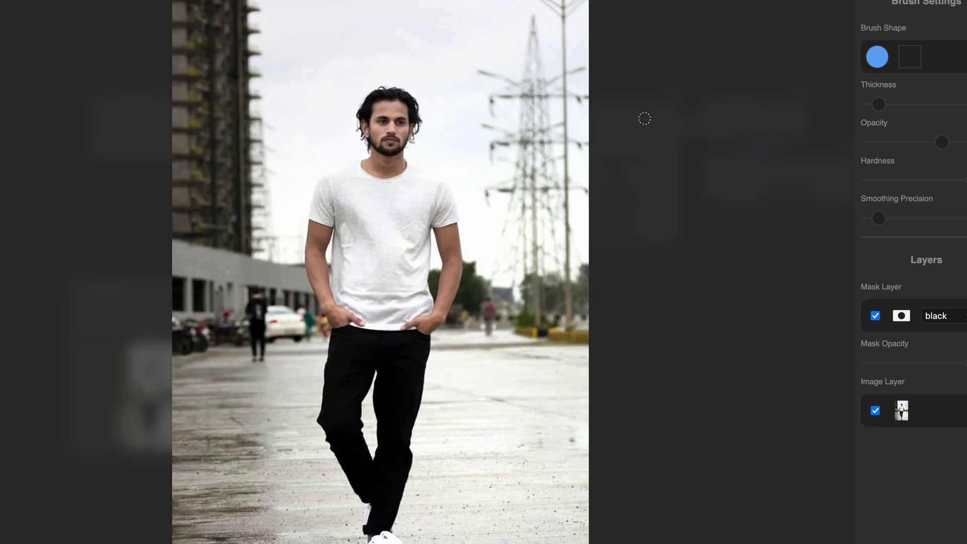
{"action": "left_click_drag", "start_coordinate": [878, 106], "coordinate": [889, 106]}
{"action": "mouse_move", "coordinate": [356, 157]}
{"action": "left_mouse_down"}
{"action": "mouse_move", "coordinate": [378, 172]}
{"action": "mouse_move", "coordinate": [407, 164]}
{"action": "mouse_move", "coordinate": [448, 187]}
{"action": "mouse_move", "coordinate": [455, 262]}
{"action": "mouse_move", "coordinate": [439, 324]}
{"action": "mouse_move", "coordinate": [421, 331]}
{"action": "mouse_move", "coordinate": [334, 328]}
{"action": "mouse_move", "coordinate": [307, 234]}
{"action": "mouse_move", "coordinate": [321, 184]}
{"action": "mouse_move", "coordinate": [342, 161]}
{"action": "mouse_move", "coordinate": [349, 166]}
{"action": "mouse_move", "coordinate": [329, 210]}
{"action": "mouse_move", "coordinate": [328, 286]}
{"action": "mouse_move", "coordinate": [344, 313]}
{"action": "mouse_move", "coordinate": [350, 198]}
{"action": "mouse_move", "coordinate": [361, 176]}
{"action": "mouse_move", "coordinate": [362, 290]}
{"action": "mouse_move", "coordinate": [372, 302]}
{"action": "mouse_move", "coordinate": [386, 184]}
{"action": "mouse_move", "coordinate": [377, 202]}
{"action": "mouse_move", "coordinate": [393, 311]}
{"action": "mouse_move", "coordinate": [403, 192]}
{"action": "mouse_move", "coordinate": [401, 273]}
{"action": "mouse_move", "coordinate": [421, 241]}
{"action": "mouse_move", "coordinate": [424, 190]}
{"action": "mouse_move", "coordinate": [440, 267]}
{"action": "mouse_move", "coordinate": [434, 305]}
{"action": "mouse_move", "coordinate": [422, 326]}
{"action": "mouse_move", "coordinate": [412, 317]}
{"action": "mouse_move", "coordinate": [429, 270]}
{"action": "mouse_move", "coordinate": [423, 328]}
{"action": "mouse_move", "coordinate": [407, 340]}
{"action": "mouse_move", "coordinate": [346, 336]}
{"action": "mouse_move", "coordinate": [384, 167]}
{"action": "left_mouse_up"}
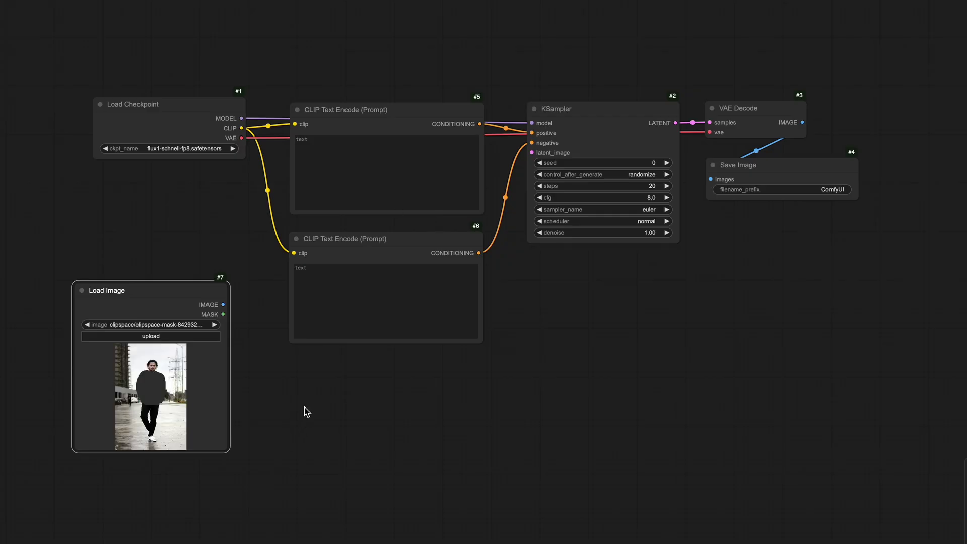
- Add a VAE Encode (for Inpainting) node and place it near the photo
{"action": "right_click", "coordinate": [304, 407]}
{"action": "double_click", "coordinate": [250, 419]}
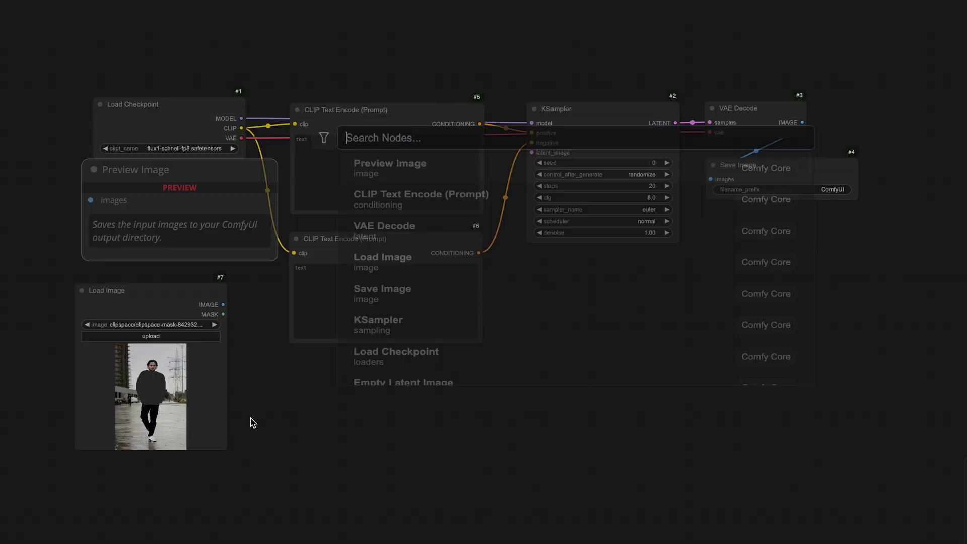
{"action": "type", "text": "inpa"}
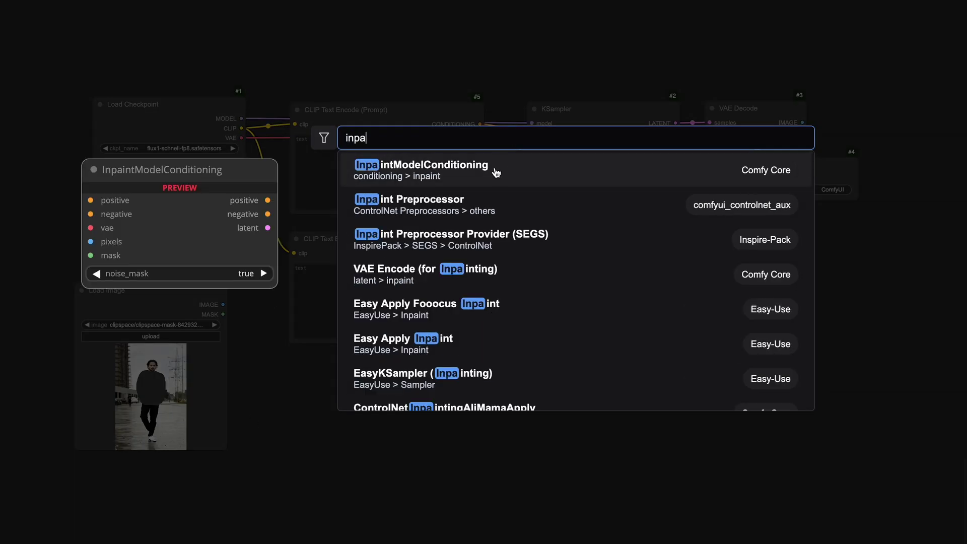
{"action": "key", "text": "ctrl+a"}
{"action": "type", "text": "vae"}
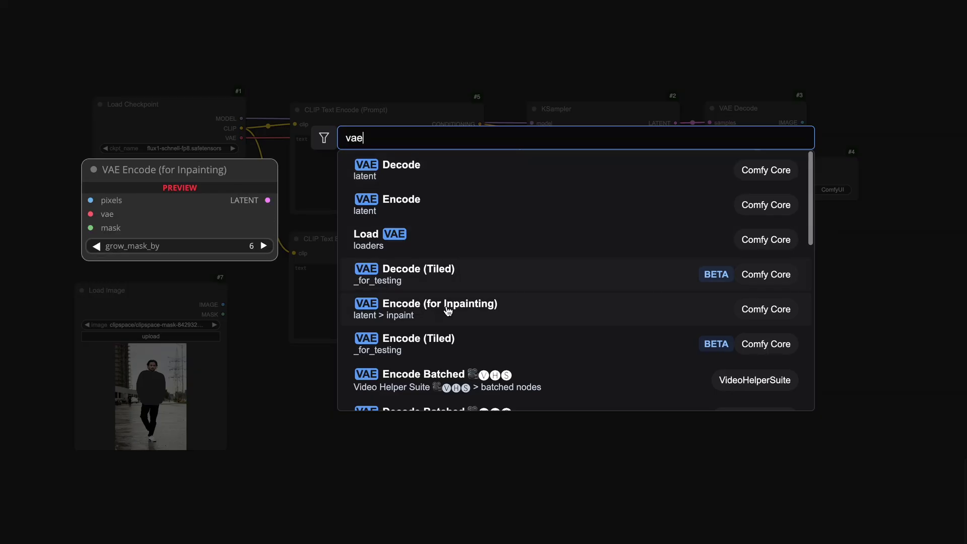
{"action": "left_click", "coordinate": [454, 309]}
{"action": "left_click_drag", "start_coordinate": [306, 412], "coordinate": [356, 394]}
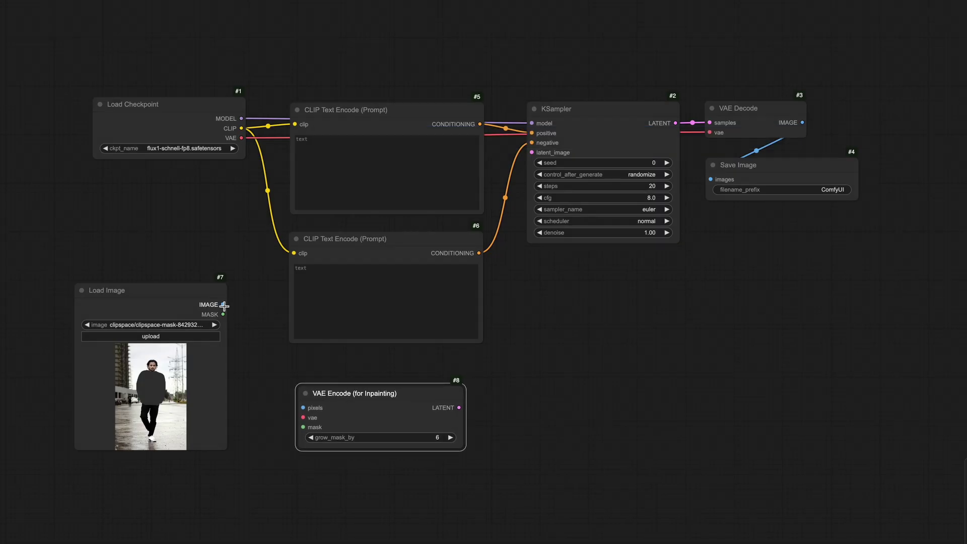
- Link the photo's IMAGE and MASK and the checkpoint VAE into the encoder, and its LATENT to KSampler latent_image
{"action": "left_click_drag", "start_coordinate": [224, 306], "coordinate": [303, 407]}
{"action": "left_click_drag", "start_coordinate": [223, 314], "coordinate": [303, 427]}
{"action": "left_click_drag", "start_coordinate": [241, 137], "coordinate": [302, 418]}
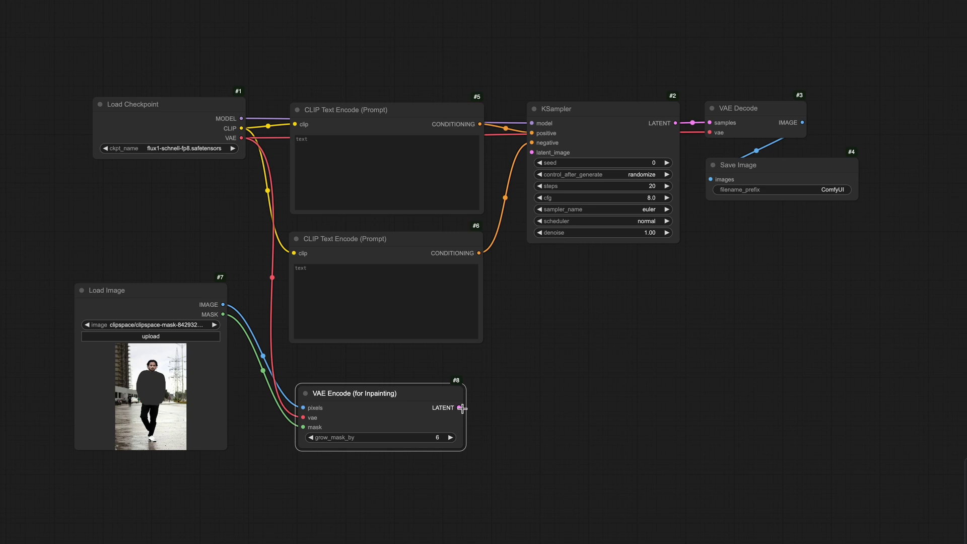
{"action": "left_click_drag", "start_coordinate": [459, 408], "coordinate": [532, 152]}
{"action": "mouse_move", "coordinate": [420, 386]}
{"action": "left_mouse_down"}
{"action": "mouse_move", "coordinate": [433, 396]}
{"action": "mouse_move", "coordinate": [416, 370]}
{"action": "left_mouse_up"}
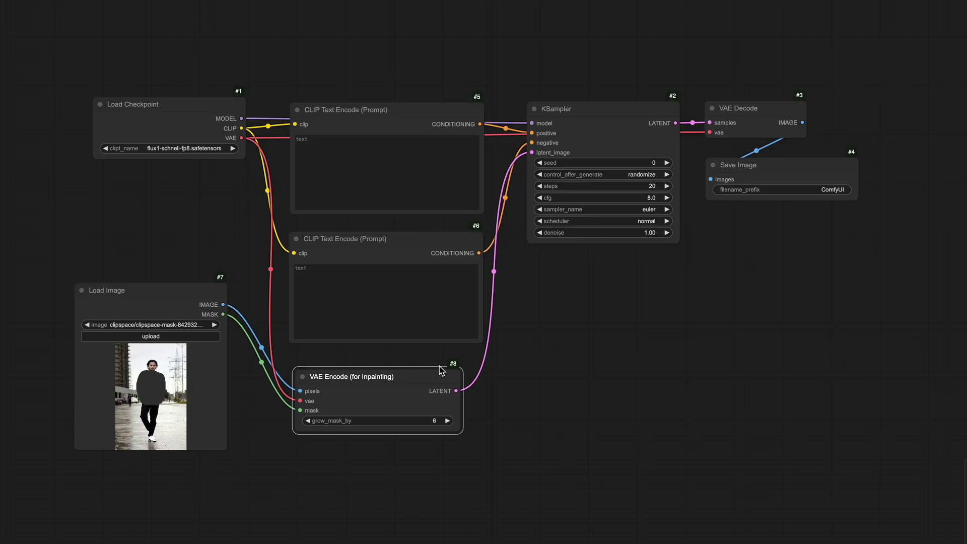
- Add a second Load Image node holding the original photo of the man
{"action": "double_click", "coordinate": [533, 373]}
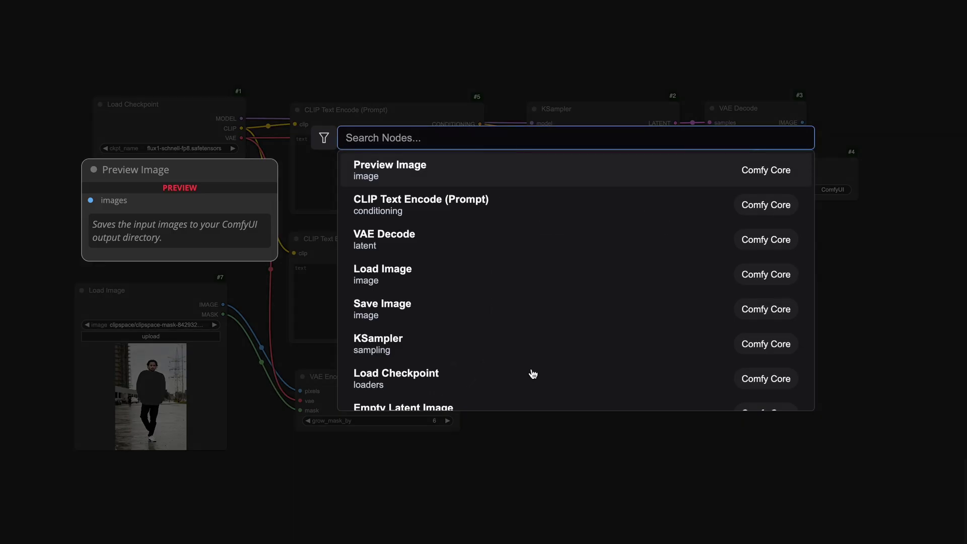
{"action": "type", "text": "load"}
{"action": "left_click", "coordinate": [464, 177]}
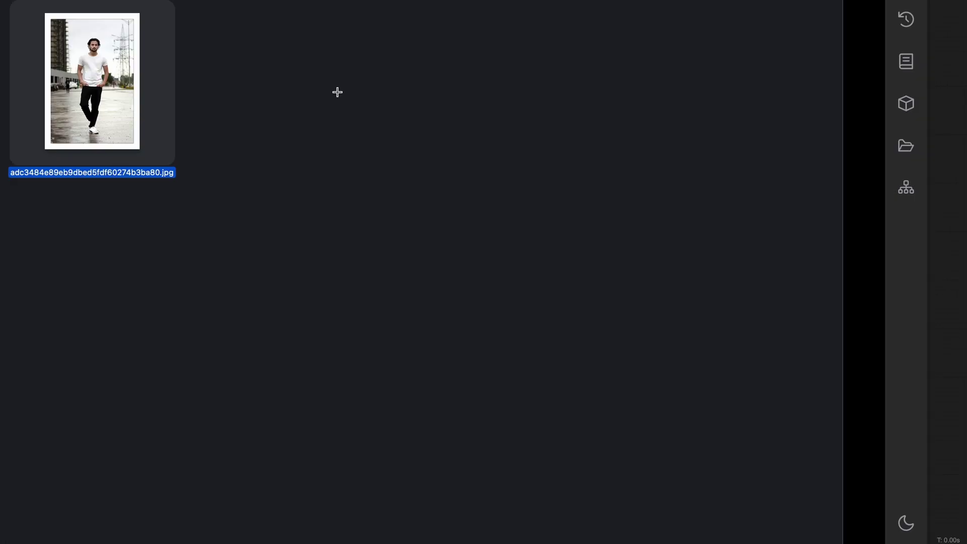
{"action": "left_click_drag", "start_coordinate": [338, 92], "coordinate": [962, 282]}
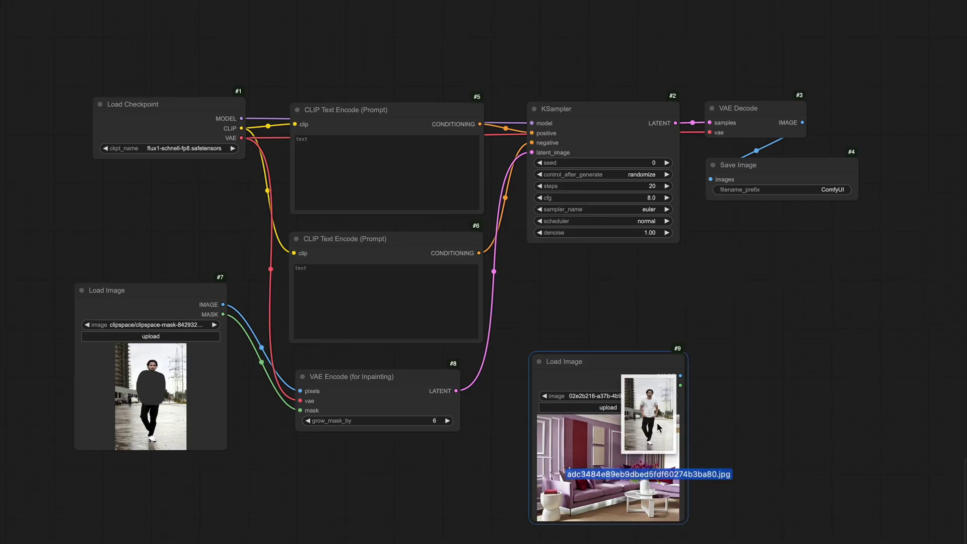
{"action": "left_click_drag", "start_coordinate": [738, 412], "coordinate": [238, 391]}
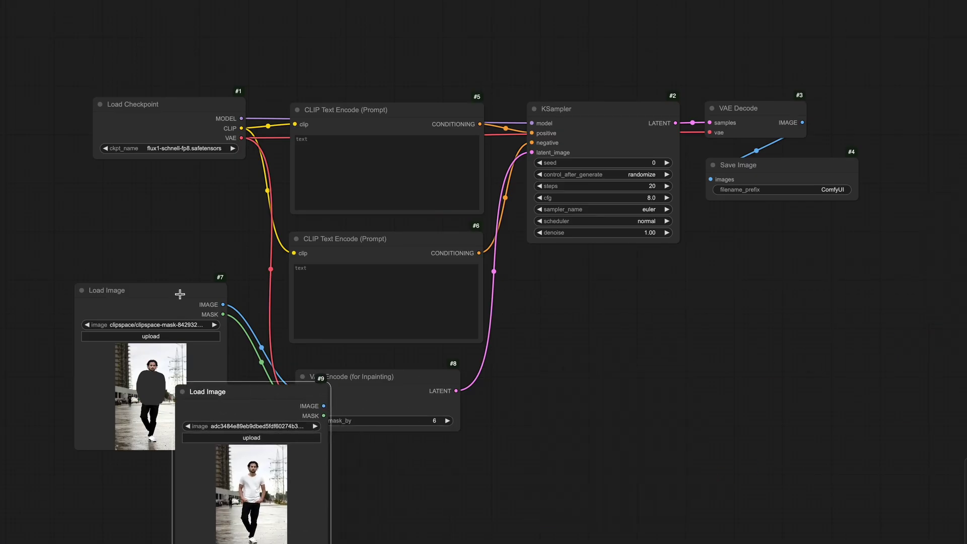
- Rearrange the photo loaders, prompt encoders and inpainting encoder on the canvas
{"action": "left_click_drag", "start_coordinate": [177, 289], "coordinate": [174, 247]}
{"action": "left_click_drag", "start_coordinate": [325, 107], "coordinate": [314, 96]}
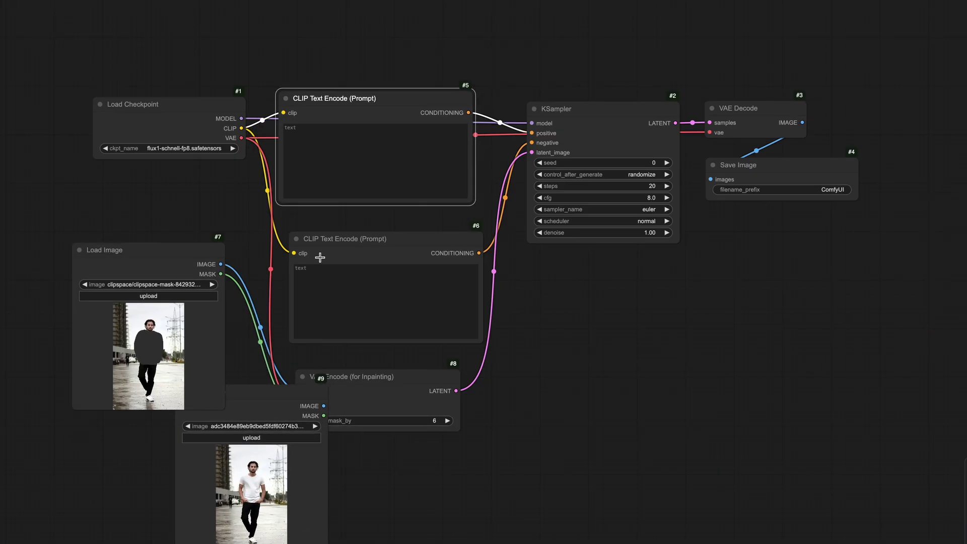
{"action": "left_click_drag", "start_coordinate": [329, 243], "coordinate": [318, 219]}
{"action": "left_click_drag", "start_coordinate": [364, 376], "coordinate": [362, 331]}
{"action": "left_click_drag", "start_coordinate": [262, 391], "coordinate": [272, 410]}
{"action": "double_click", "coordinate": [457, 469]}
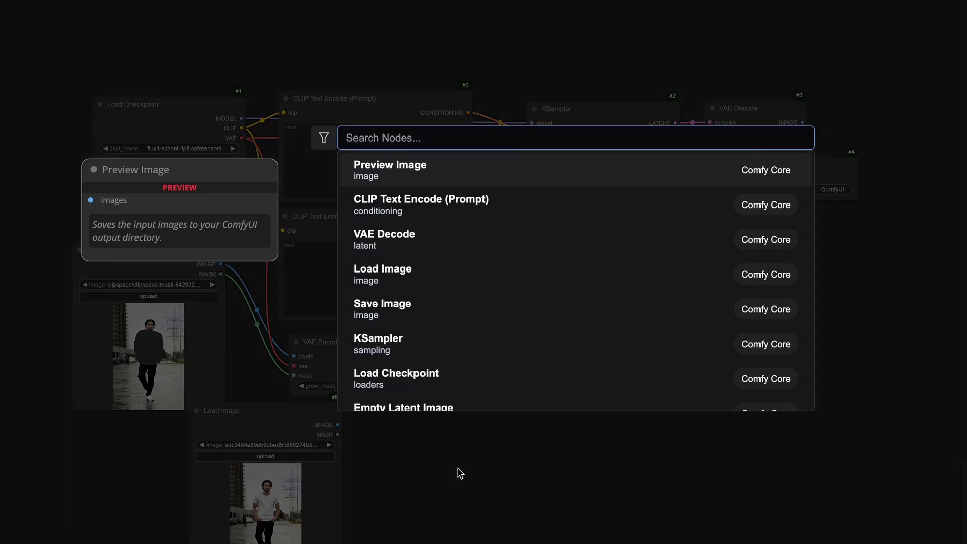
- Add Apply ControlNet, Load ControlNet Model and OpenPose Pose nodes
{"action": "type", "text": "control"}
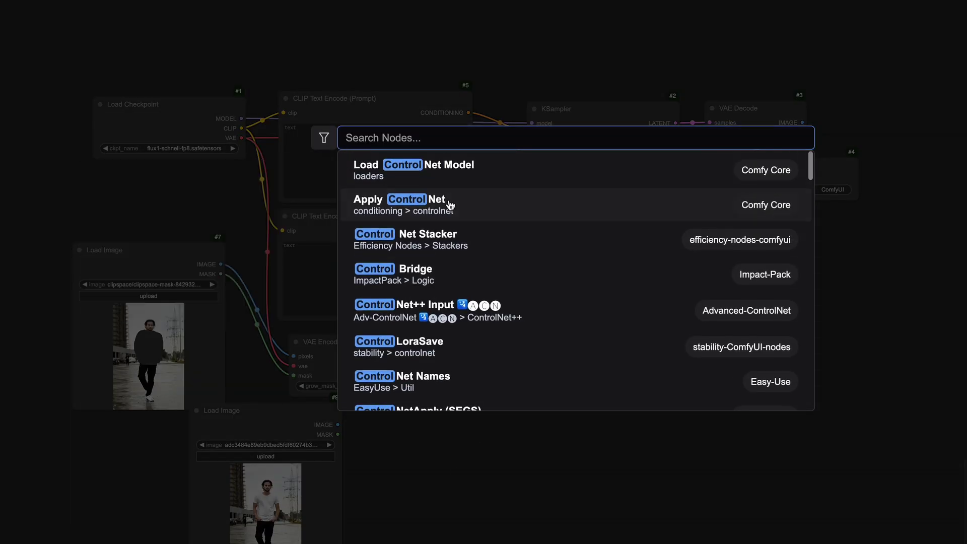
{"action": "left_click", "coordinate": [450, 204]}
{"action": "double_click", "coordinate": [635, 440]}
{"action": "type", "text": "loa"}
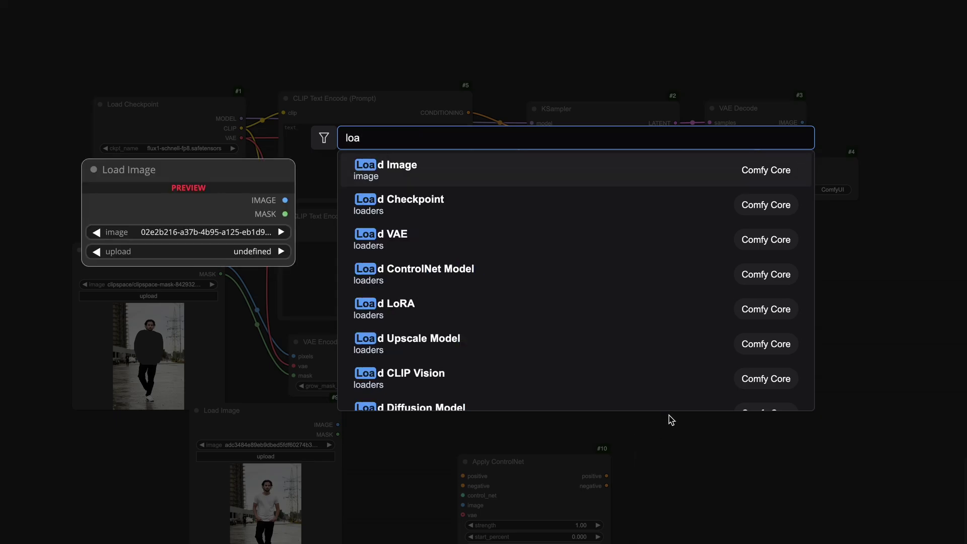
{"action": "type", "text": "d cont"}
{"action": "left_click", "coordinate": [470, 170]}
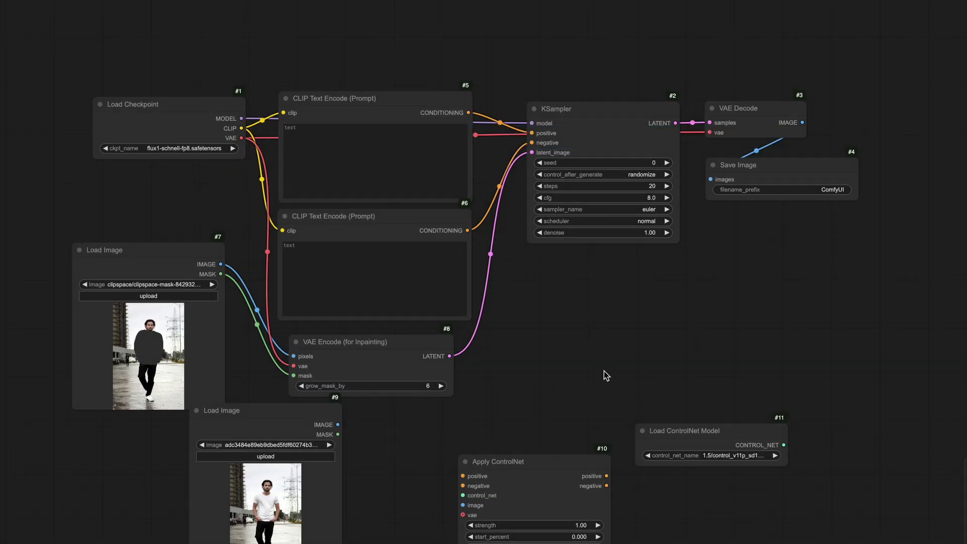
{"action": "double_click", "coordinate": [606, 375]}
{"action": "type", "text": "open"}
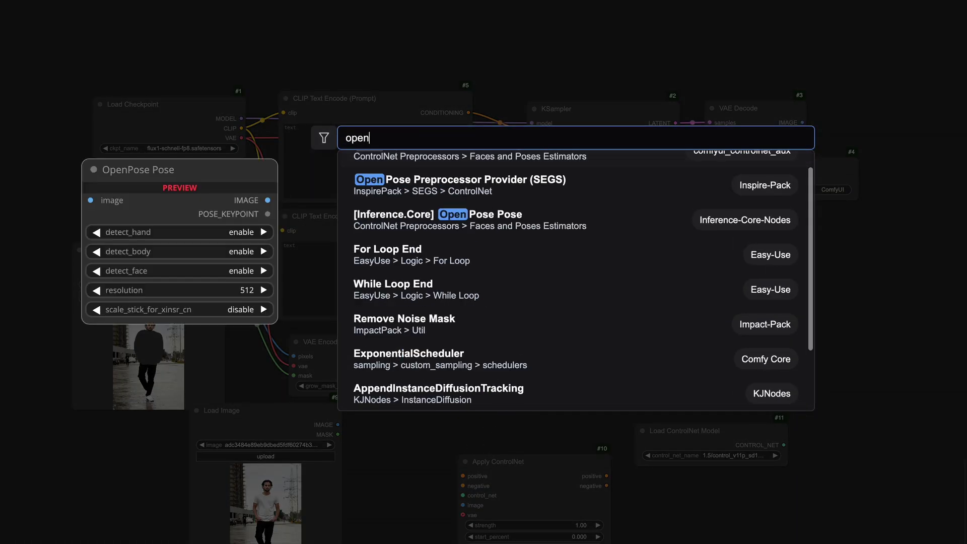
{"action": "key", "text": "Return"}
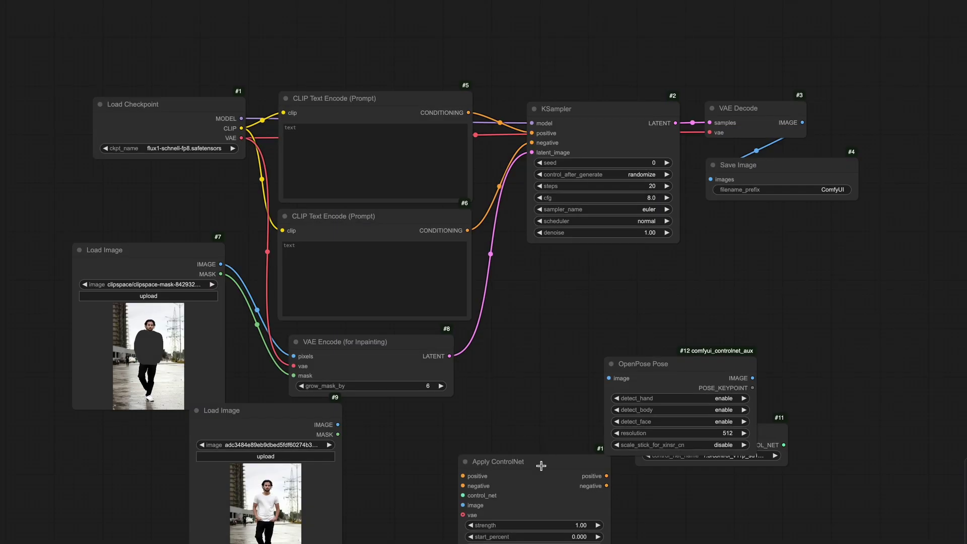
- Feed the man's photo through OpenPose and the loaded ControlNet model into Apply ControlNet
{"action": "left_click_drag", "start_coordinate": [540, 465], "coordinate": [611, 473]}
{"action": "left_click_drag", "start_coordinate": [650, 363], "coordinate": [406, 424]}
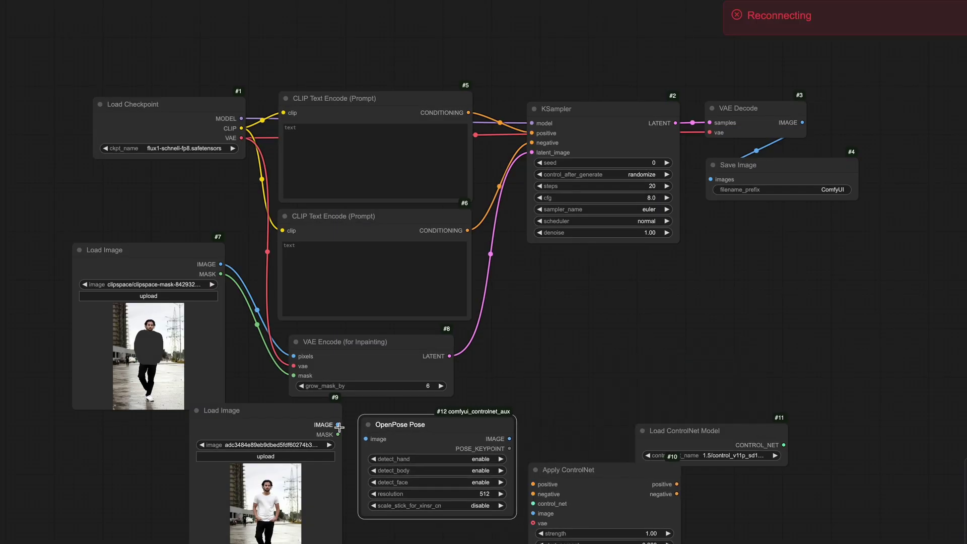
{"action": "left_click_drag", "start_coordinate": [337, 424], "coordinate": [366, 439]}
{"action": "left_click_drag", "start_coordinate": [587, 470], "coordinate": [599, 465]}
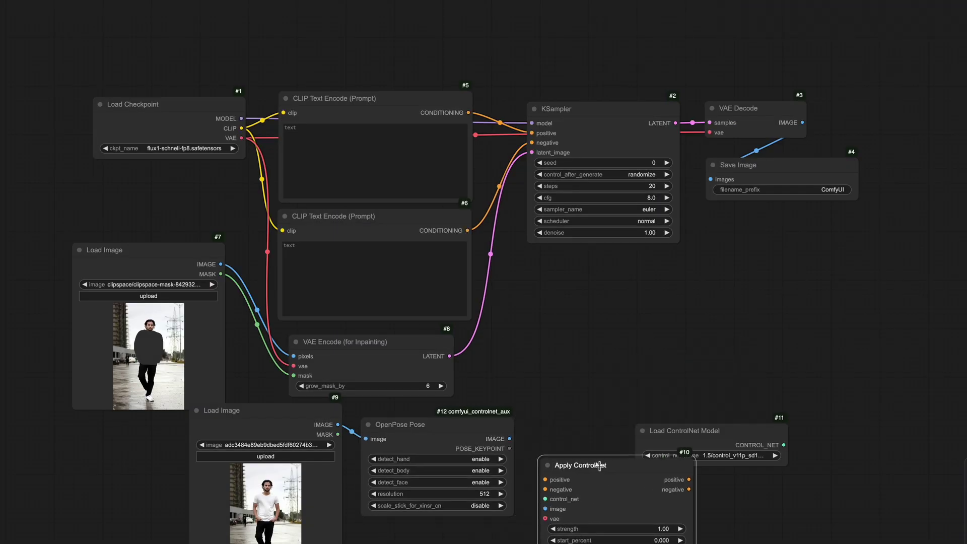
{"action": "left_click_drag", "start_coordinate": [509, 439], "coordinate": [545, 508]}
{"action": "left_click_drag", "start_coordinate": [662, 455], "coordinate": [692, 418]}
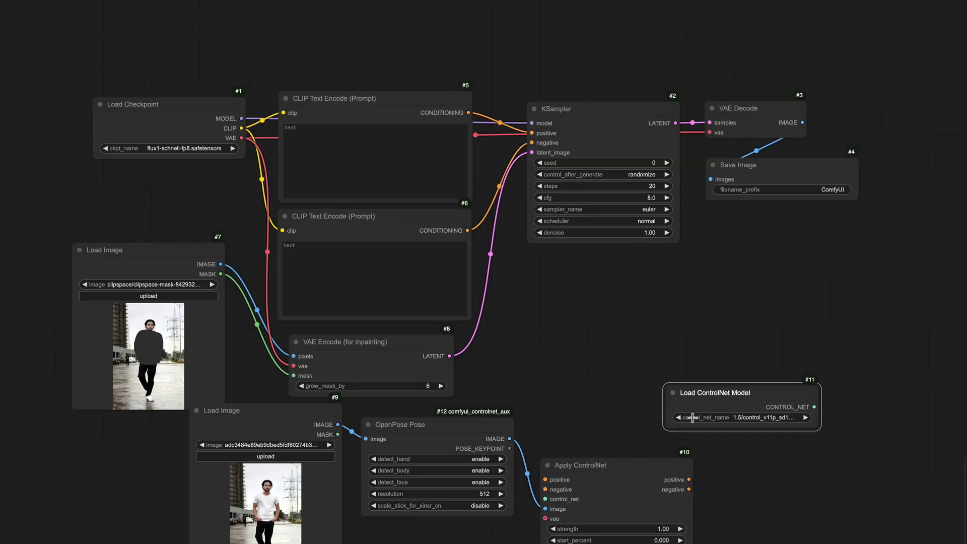
{"action": "left_click_drag", "start_coordinate": [577, 469], "coordinate": [605, 456]}
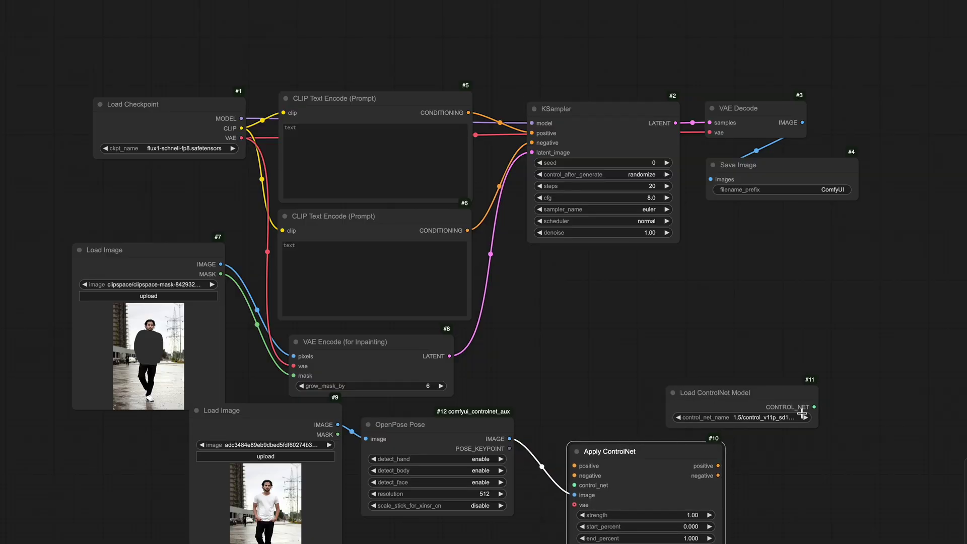
{"action": "left_click_drag", "start_coordinate": [814, 407], "coordinate": [682, 490]}
- Route both prompts through Apply ControlNet into KSampler's positive and negative inputs
{"action": "left_click_drag", "start_coordinate": [468, 112], "coordinate": [574, 466]}
{"action": "left_click_drag", "start_coordinate": [467, 230], "coordinate": [576, 475]}
{"action": "left_click_drag", "start_coordinate": [717, 464], "coordinate": [531, 133]}
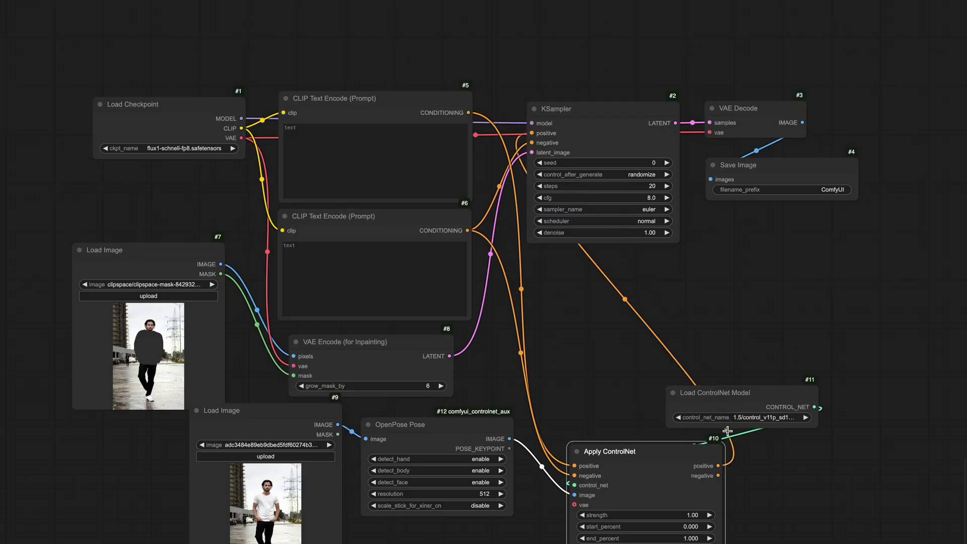
{"action": "left_click_drag", "start_coordinate": [718, 475], "coordinate": [532, 142]}
- Set the negative prompt to 'deformed' and the positive prompt to 'A man wearing a brown hoodie'
{"action": "left_click", "coordinate": [311, 256]}
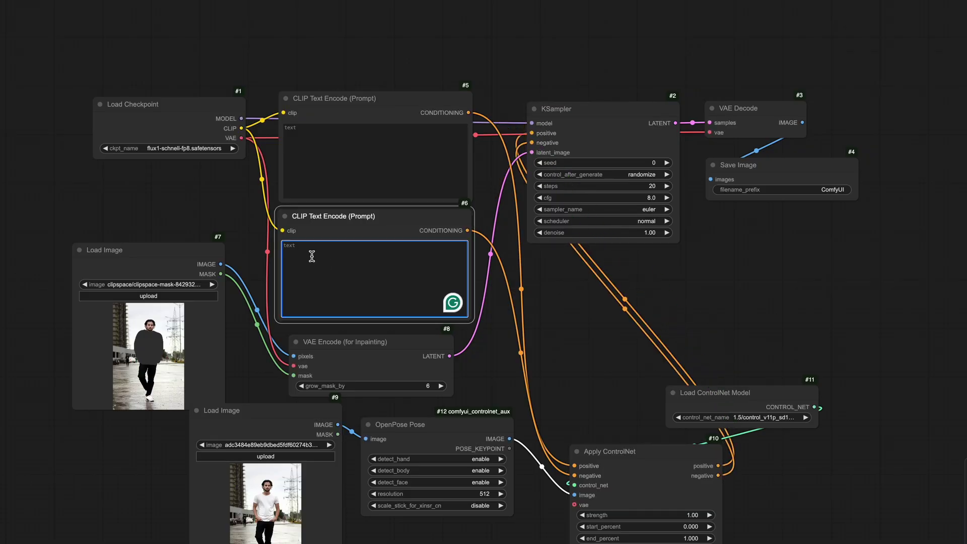
{"action": "type", "text": "deformed"}
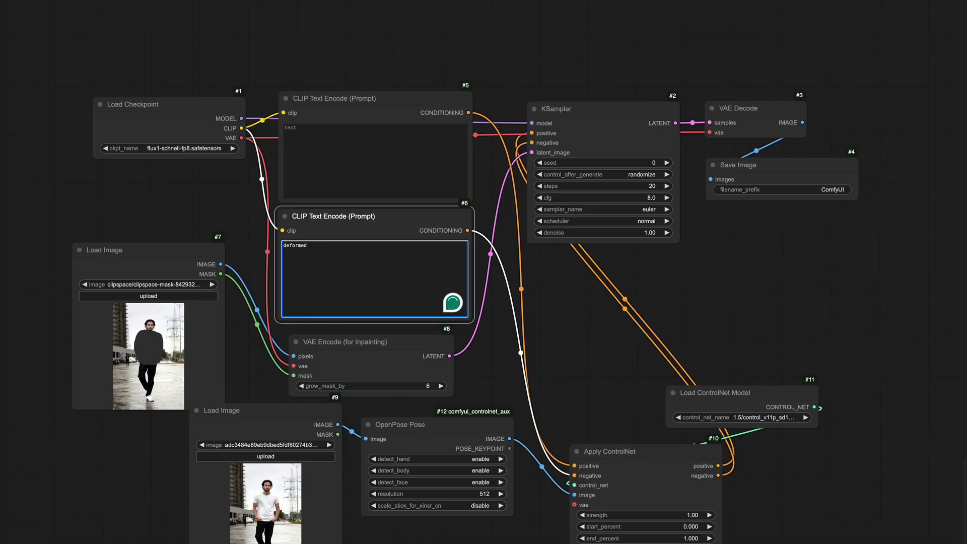
{"action": "left_click", "coordinate": [328, 155]}
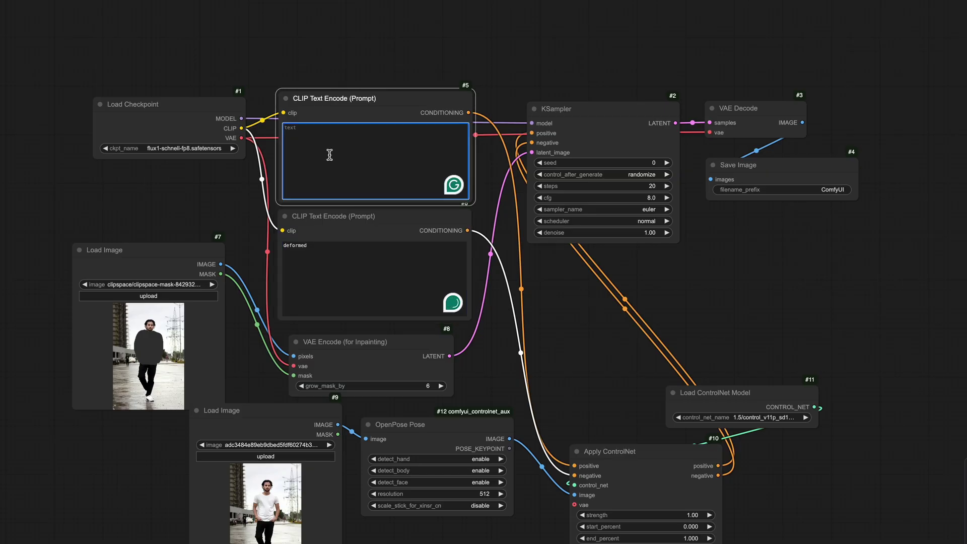
{"action": "type", "text": "A man wearing a brown hoodie"}
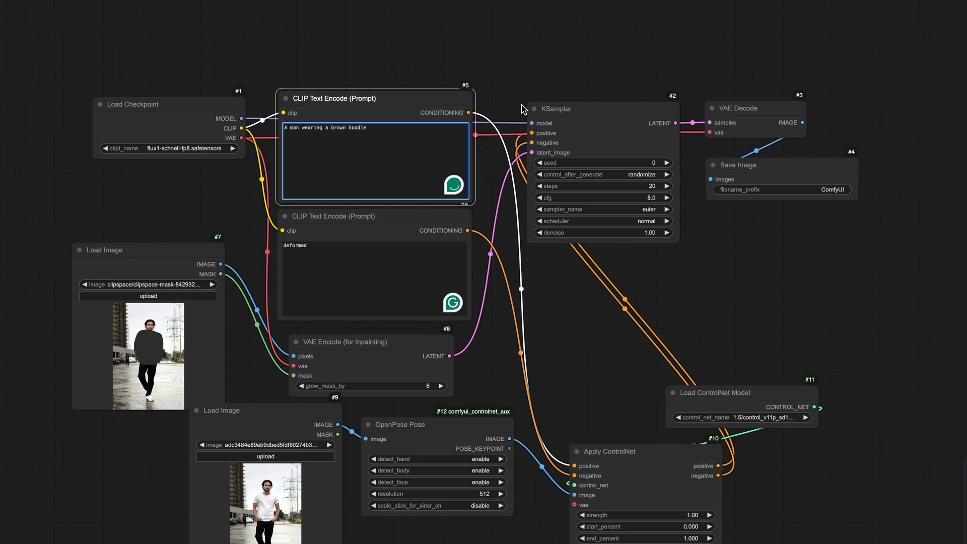
{"action": "left_click_drag", "start_coordinate": [594, 451], "coordinate": [556, 425]}
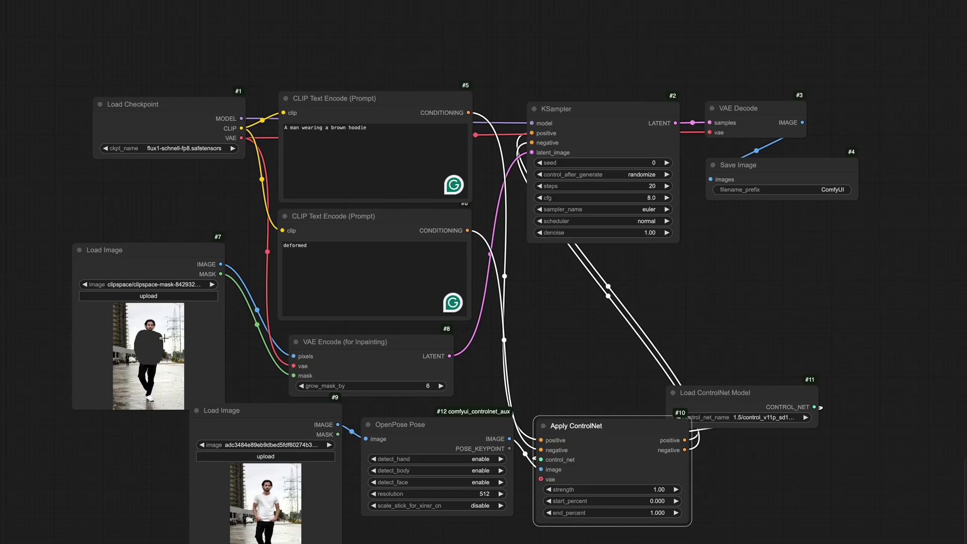
- Add an IPAdapter node to the canvas
{"action": "right_click", "coordinate": [383, 34]}
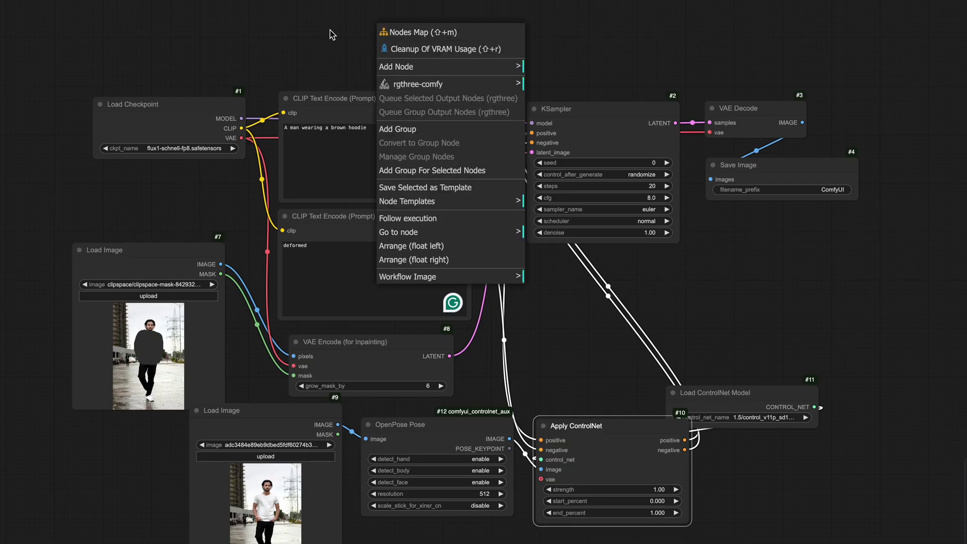
{"action": "double_click", "coordinate": [326, 30]}
{"action": "type", "text": "ip"}
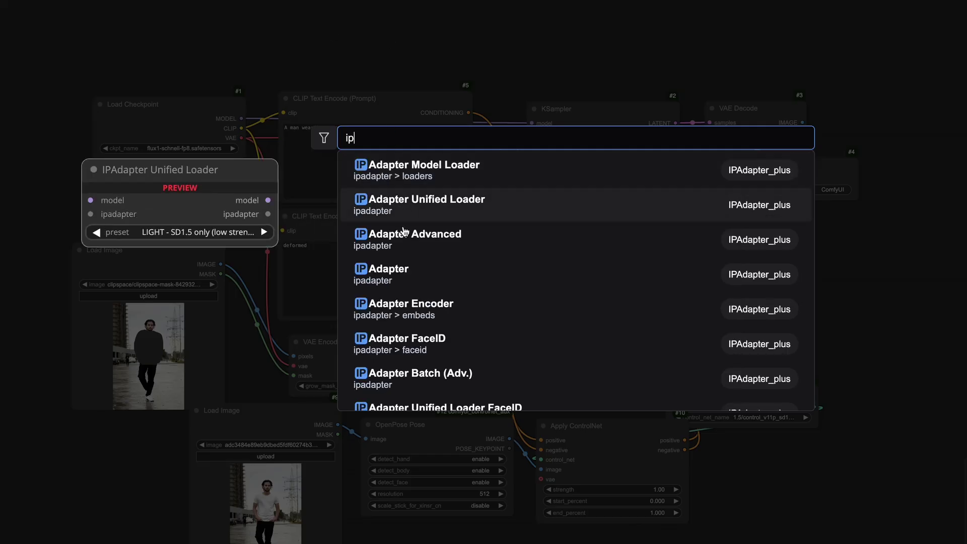
{"action": "left_click", "coordinate": [393, 274]}
- Add a Load Image node at the top-left holding the brown hoodie picture
{"action": "double_click", "coordinate": [174, 41]}
{"action": "type", "text": "load"}
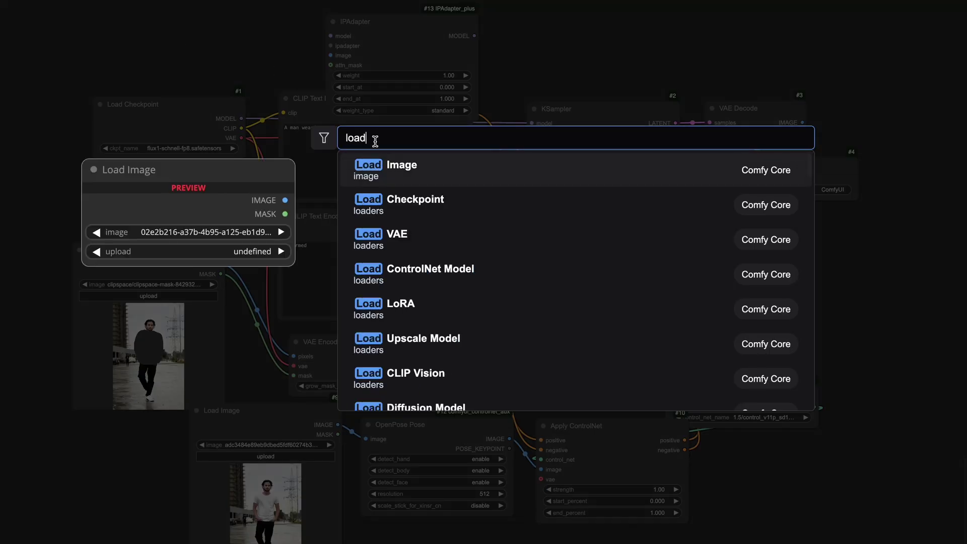
{"action": "key", "text": "Return"}
{"action": "left_click_drag", "start_coordinate": [227, 41], "coordinate": [134, 37]}
{"action": "key", "text": "F11"}
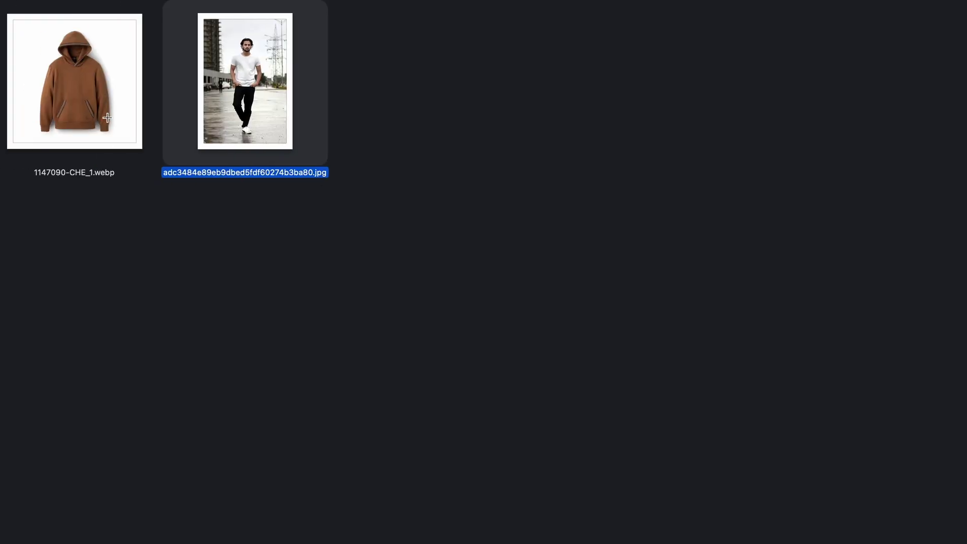
{"action": "left_click_drag", "start_coordinate": [76, 81], "coordinate": [276, 216]}
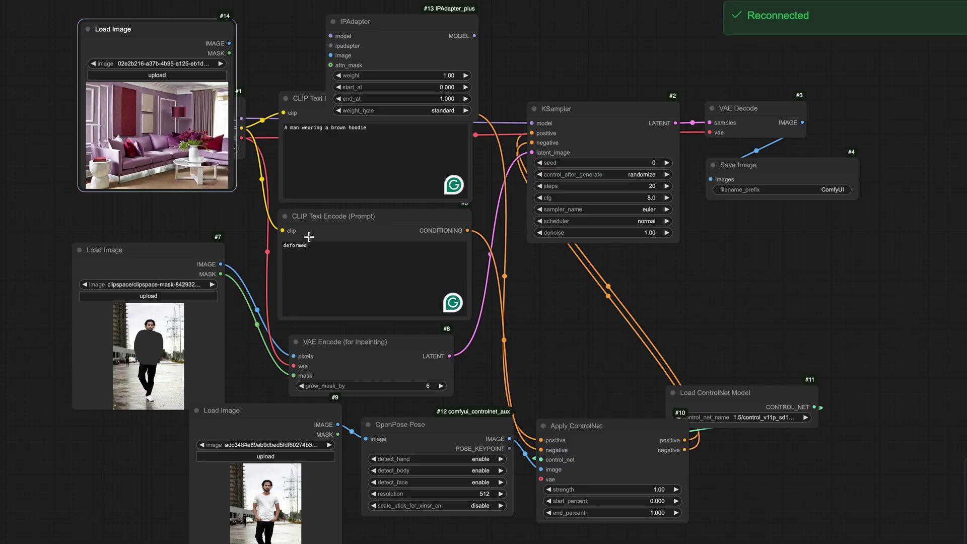
- Add an IPAdapter Unified Loader node with the LIGHT - SD1.5 preset
{"action": "double_click", "coordinate": [584, 39]}
{"action": "type", "text": "i"}
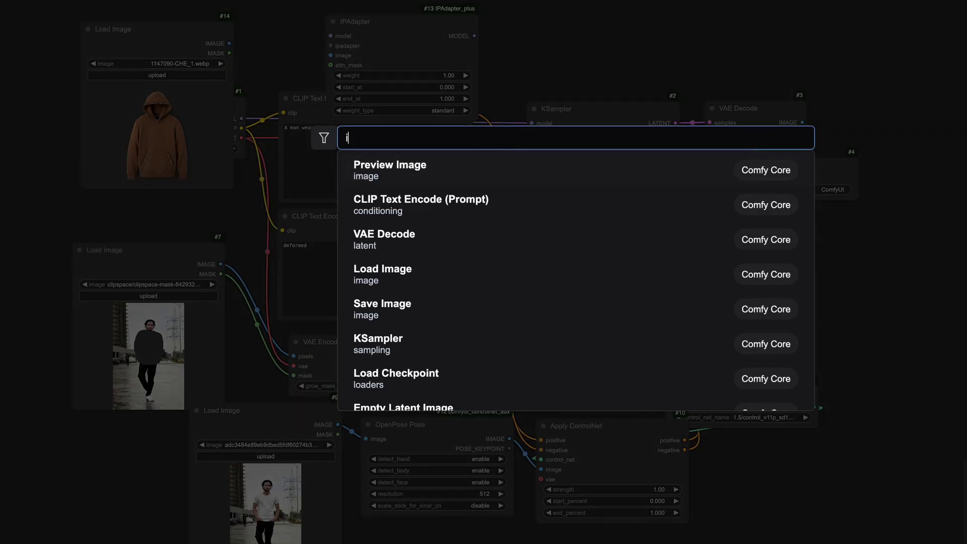
{"action": "type", "text": "pdat"}
{"action": "key", "text": "BackSpace"}
{"action": "key", "text": "BackSpace"}
{"action": "key", "text": "BackSpace"}
{"action": "key", "text": "BackSpace"}
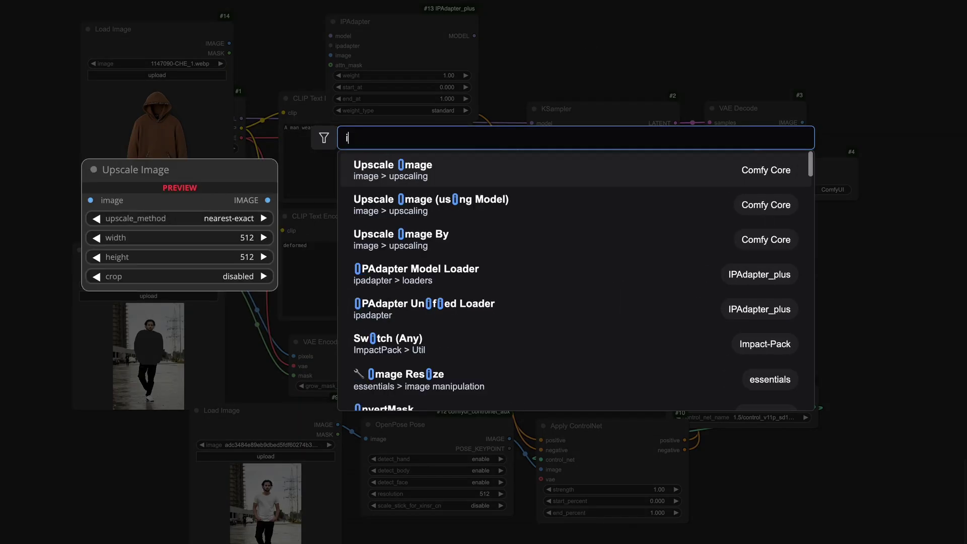
{"action": "type", "text": "p"}
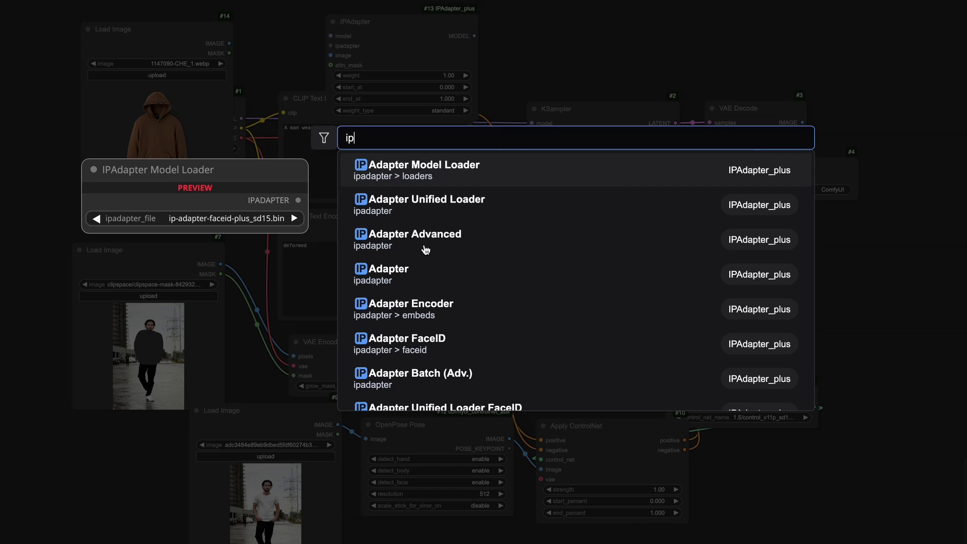
{"action": "left_click", "coordinate": [425, 204]}
{"action": "left_click_drag", "start_coordinate": [655, 31], "coordinate": [637, 26]}
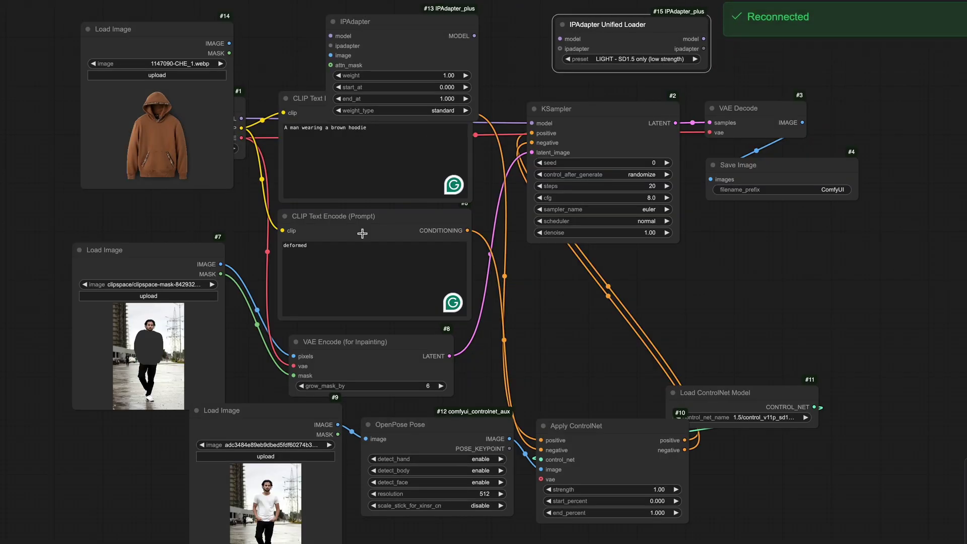
- Connect the hoodie image to the IPAdapter and the checkpoint MODEL to the Unified Loader
{"action": "left_click_drag", "start_coordinate": [594, 340], "coordinate": [611, 521]}
{"action": "left_click_drag", "start_coordinate": [204, 211], "coordinate": [217, 95]}
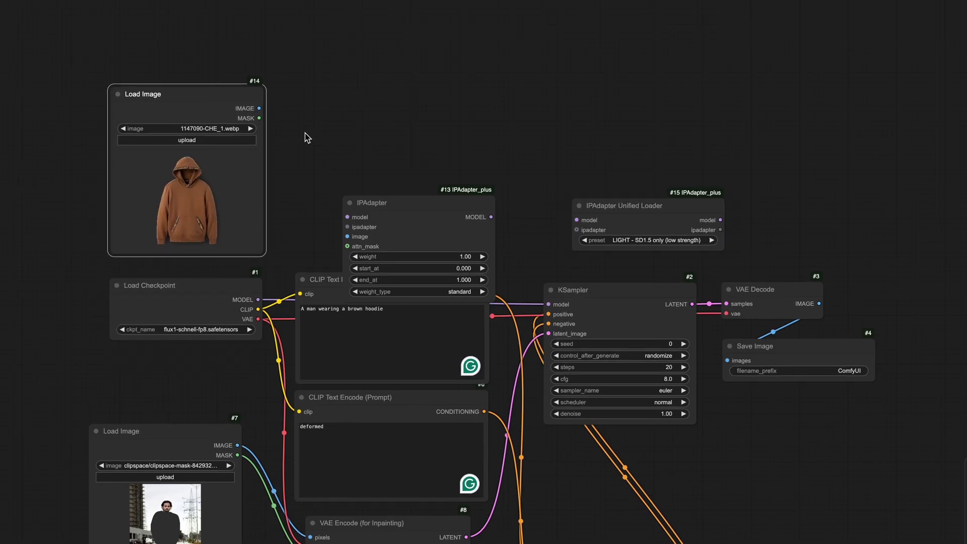
{"action": "left_click_drag", "start_coordinate": [410, 198], "coordinate": [406, 79]}
{"action": "left_click_drag", "start_coordinate": [259, 108], "coordinate": [344, 118]}
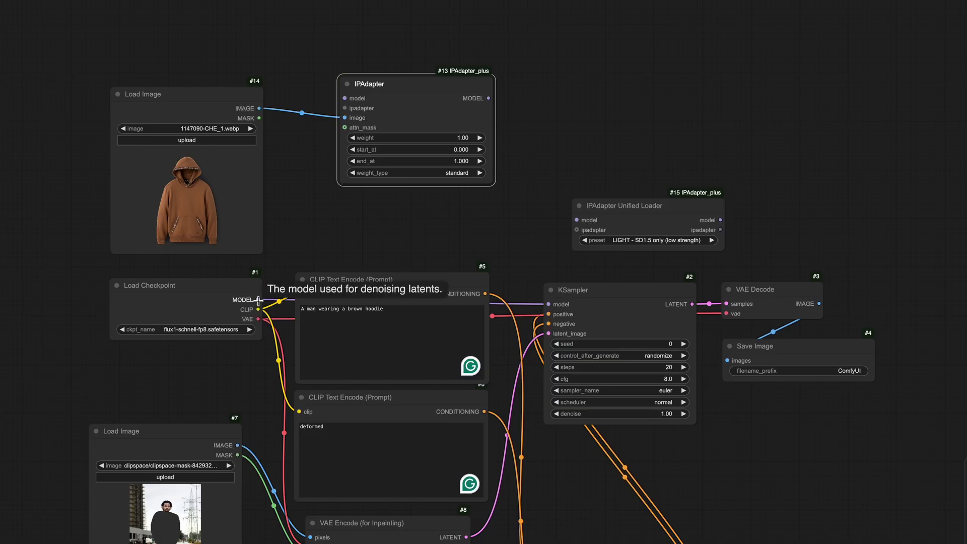
{"action": "left_click_drag", "start_coordinate": [259, 300], "coordinate": [576, 219]}
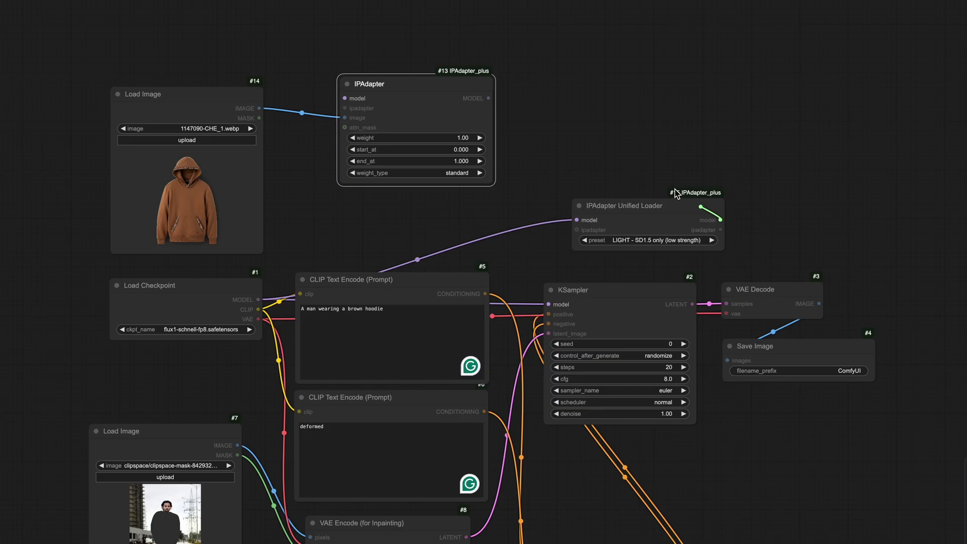
- Wire the loader's model and ipadapter outputs into the IPAdapter, and its MODEL into KSampler
{"action": "left_click_drag", "start_coordinate": [677, 194], "coordinate": [394, 97]}
{"action": "left_click_drag", "start_coordinate": [489, 98], "coordinate": [548, 304]}
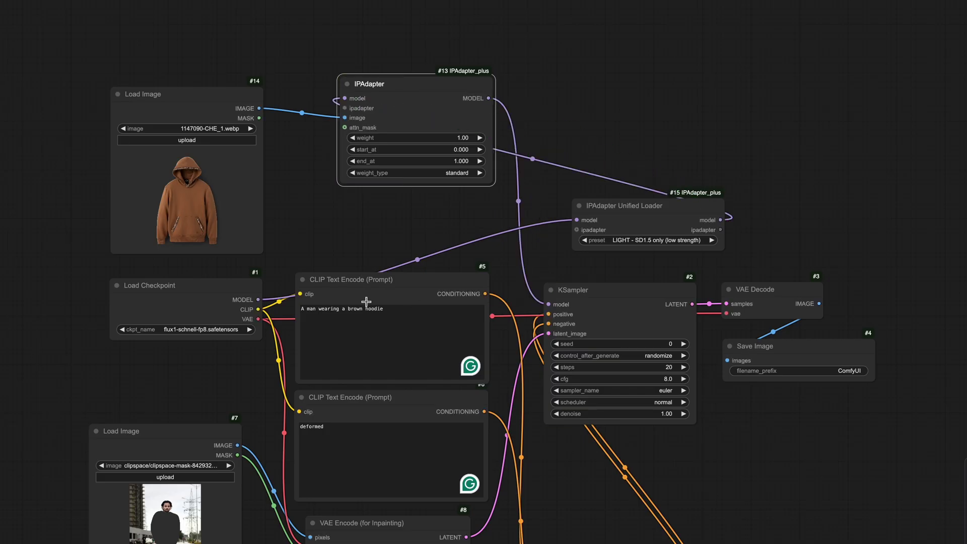
{"action": "left_click_drag", "start_coordinate": [612, 215], "coordinate": [344, 76]}
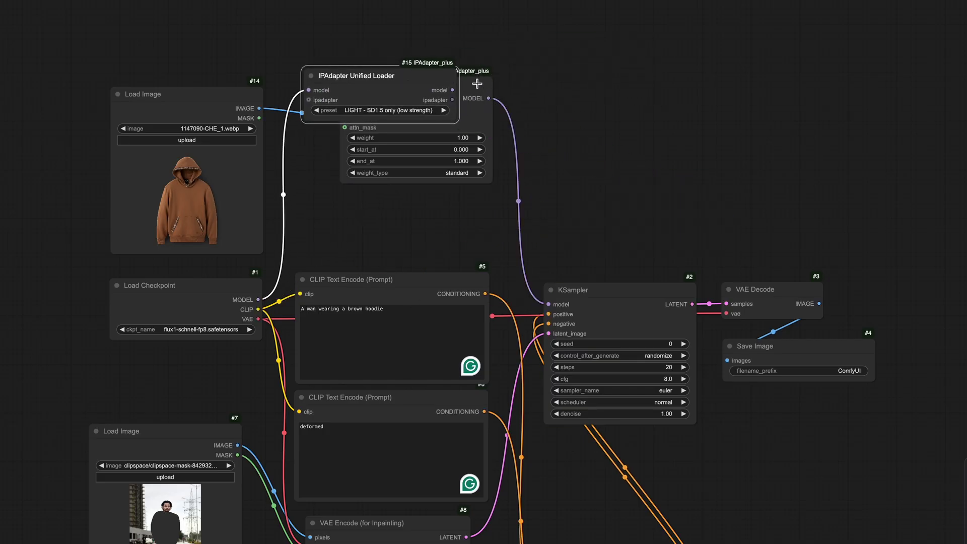
{"action": "left_click_drag", "start_coordinate": [477, 83], "coordinate": [554, 77]}
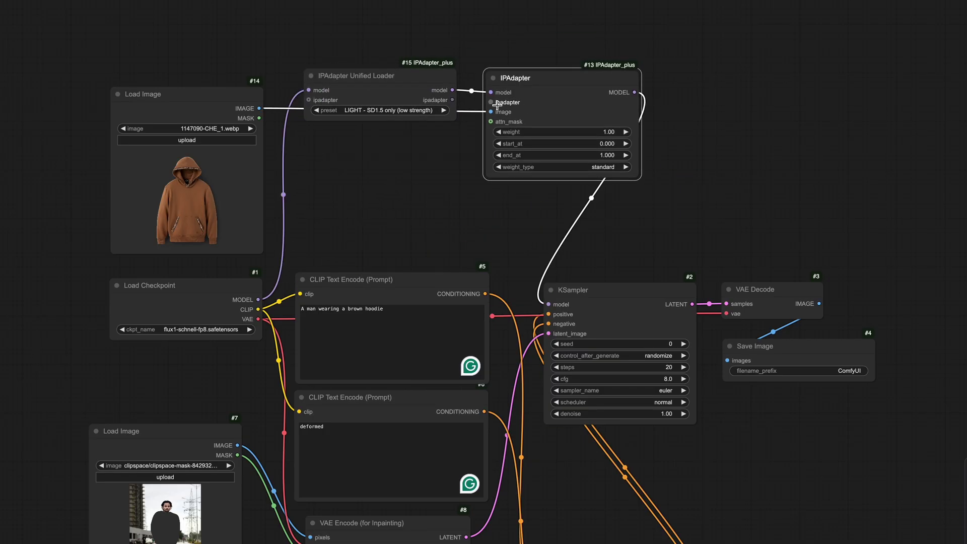
{"action": "left_click_drag", "start_coordinate": [452, 99], "coordinate": [489, 102]}
{"action": "left_click_drag", "start_coordinate": [427, 73], "coordinate": [439, 71]}
{"action": "left_click_drag", "start_coordinate": [575, 76], "coordinate": [405, 138]}
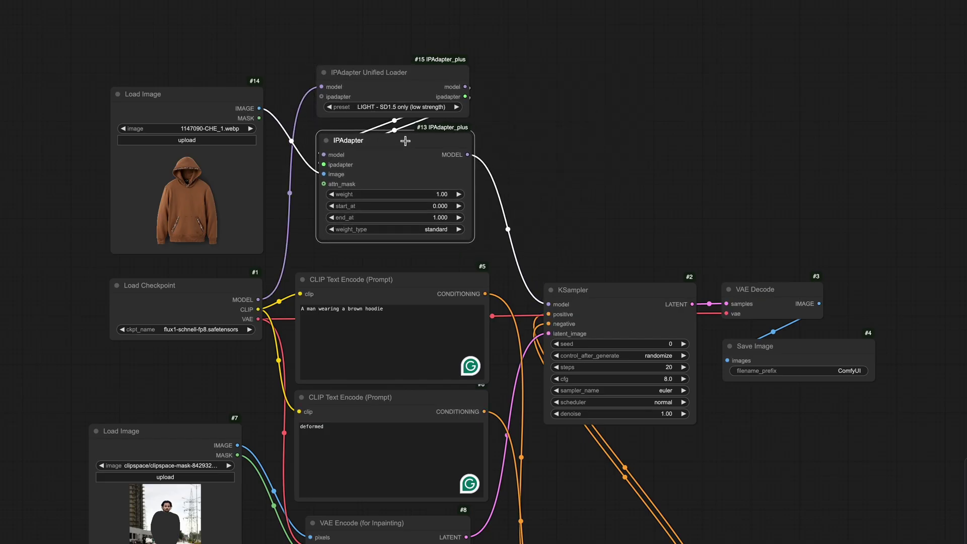
- Set the IPAdapter preset to PLUS (high strength) and the checkpoint to Realistic_Vision_V6.0
{"action": "left_click", "coordinate": [401, 107]}
{"action": "left_click", "coordinate": [427, 168]}
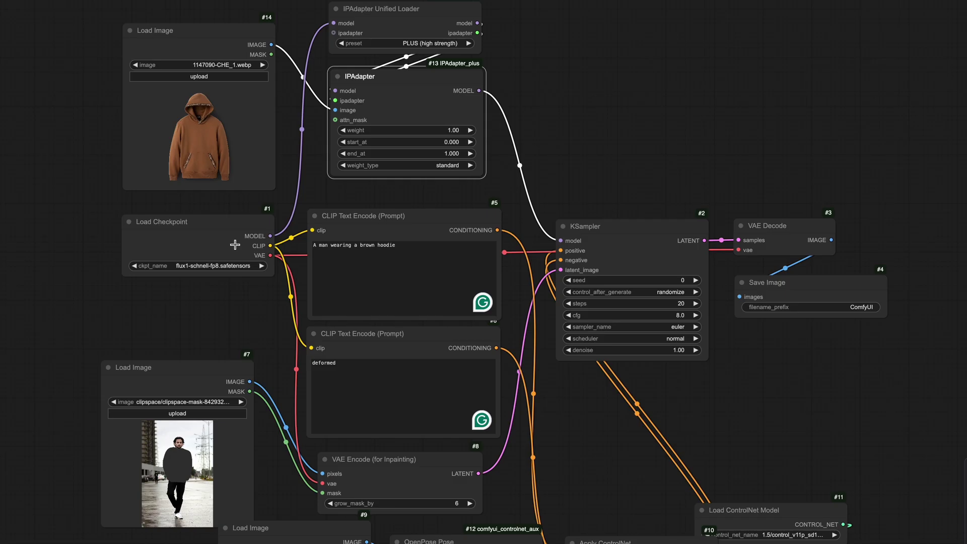
{"action": "left_click", "coordinate": [191, 330]}
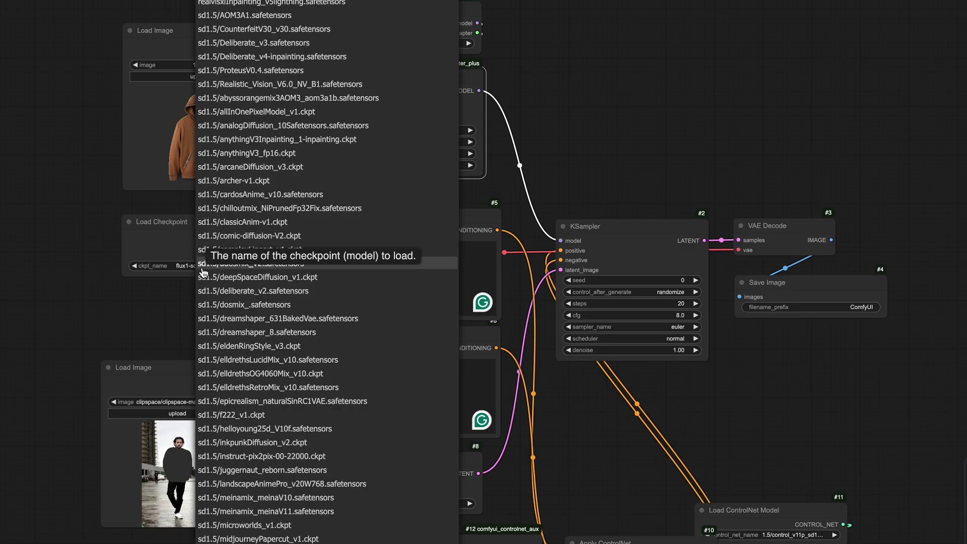
{"action": "scroll", "coordinate": [302, 262], "scroll_direction": "down", "scroll_amount": 2}
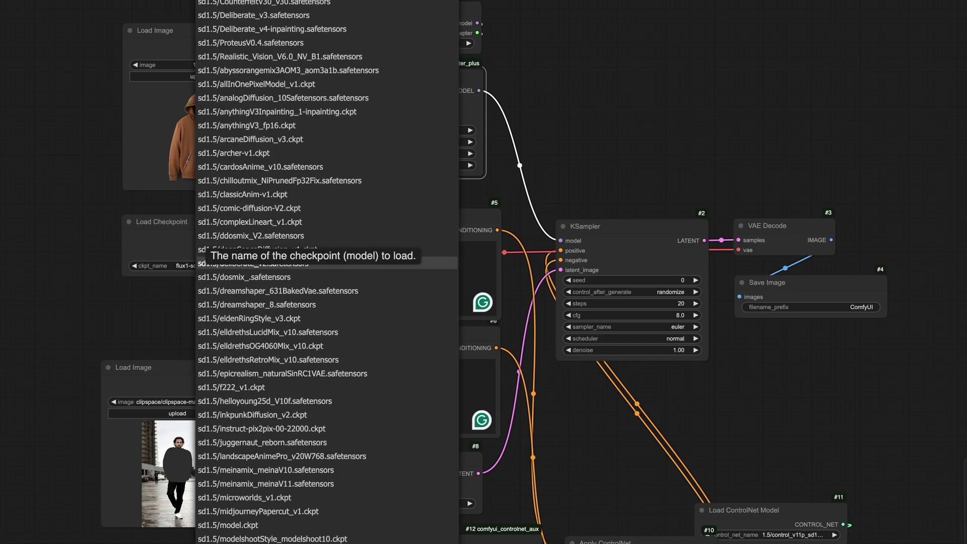
{"action": "left_click", "coordinate": [279, 57]}
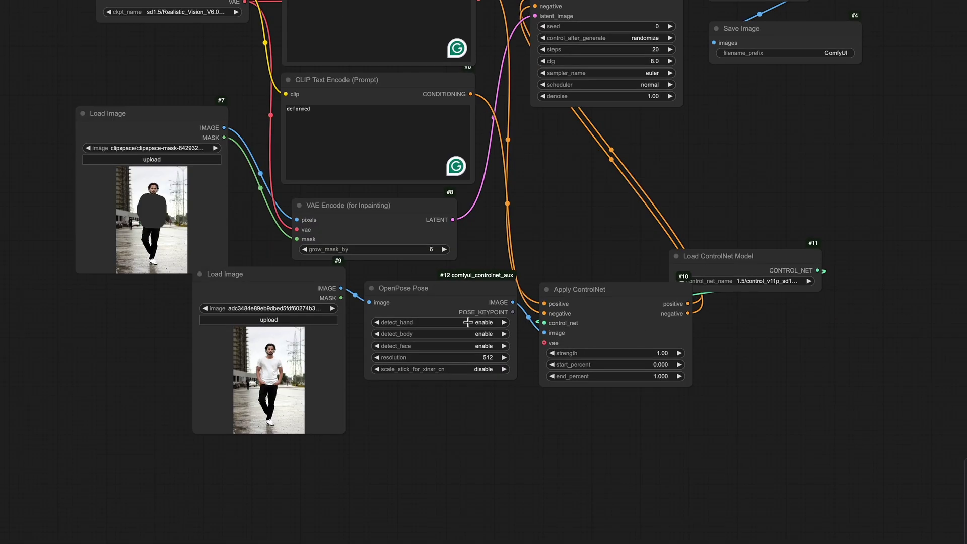
- Load control_v11p_sd15_openpose.pth in the ControlNet loader and move that node up-left
{"action": "left_click", "coordinate": [750, 276]}
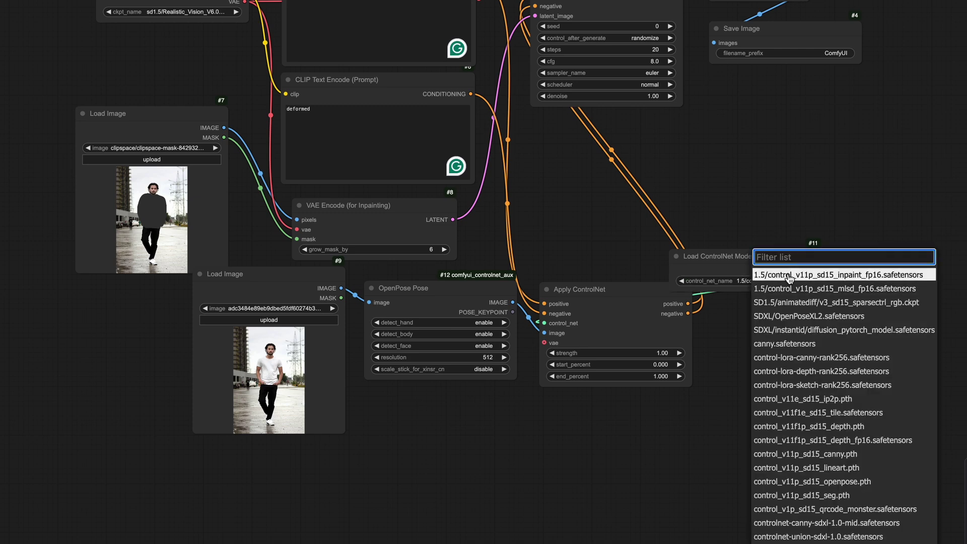
{"action": "type", "text": "open"}
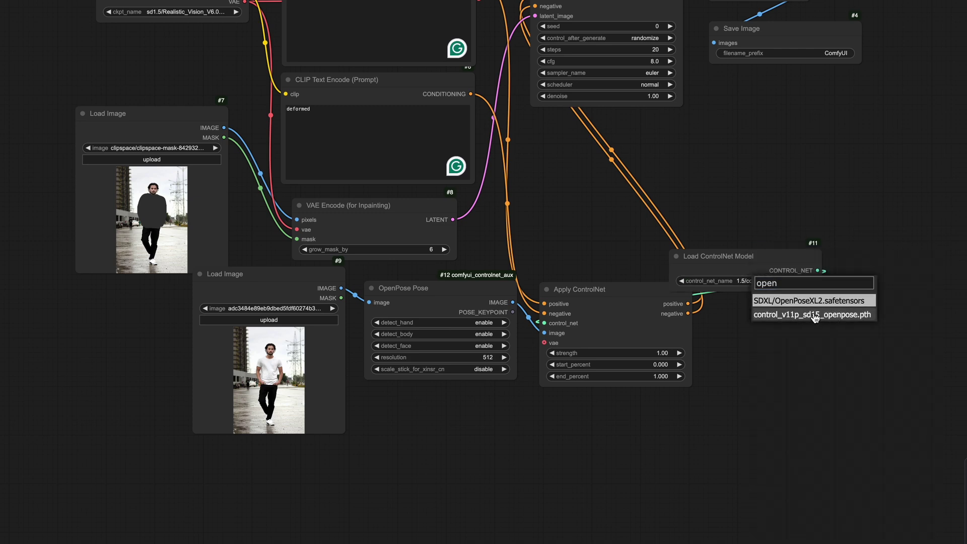
{"action": "left_click", "coordinate": [813, 314]}
{"action": "left_click_drag", "start_coordinate": [717, 259], "coordinate": [592, 241]}
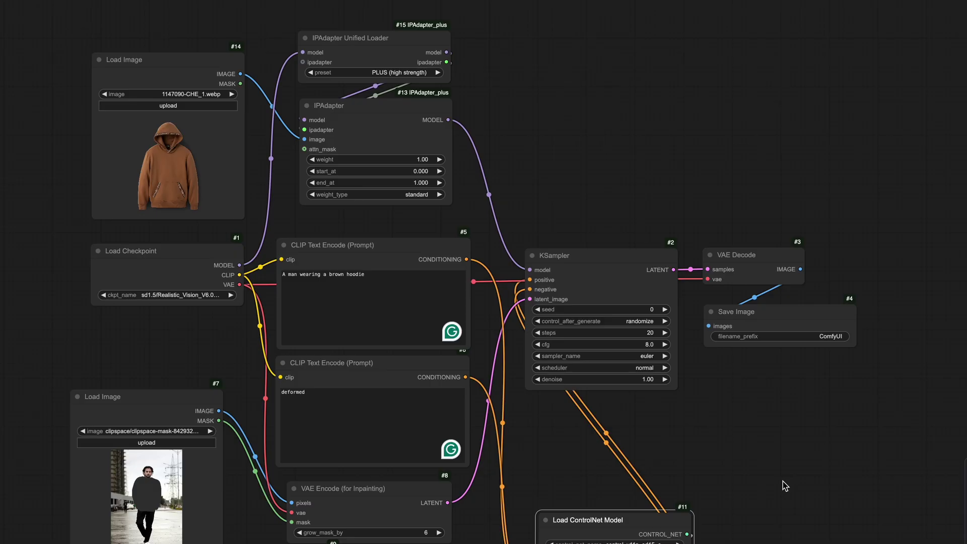
- Rearrange the Load Image, VAE Encode, checkpoint, prompt, pose and ControlNet nodes into tidy positions
{"action": "left_click_drag", "start_coordinate": [782, 486], "coordinate": [871, 333]}
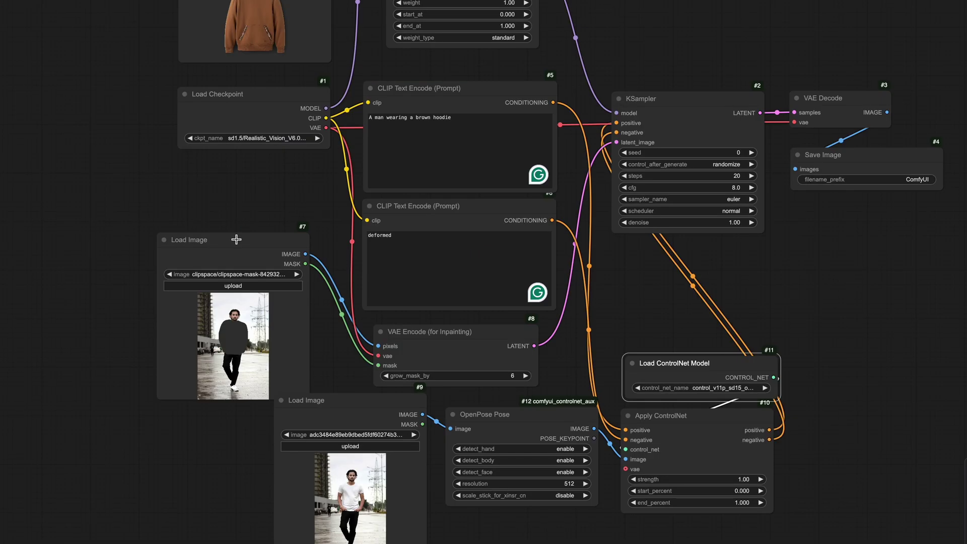
{"action": "left_click_drag", "start_coordinate": [235, 240], "coordinate": [180, 187]}
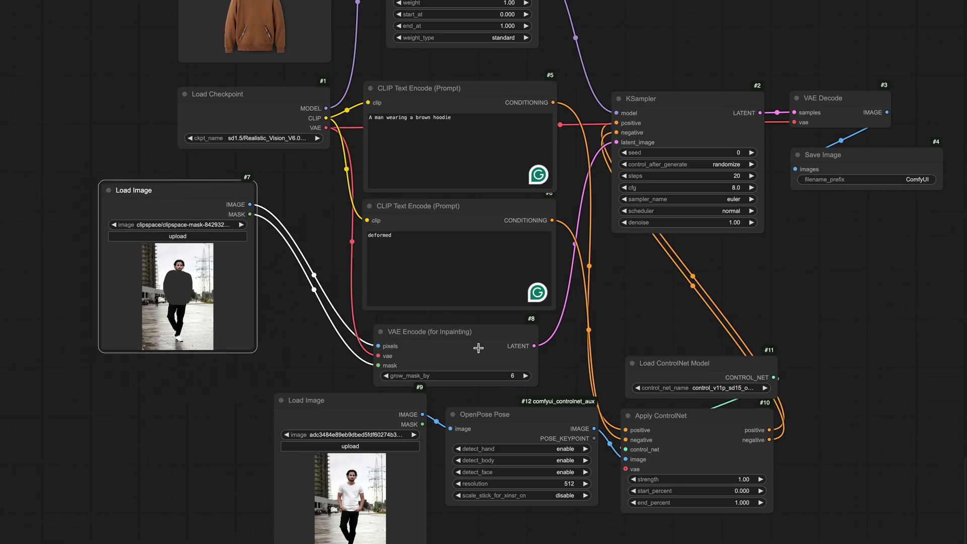
{"action": "left_click_drag", "start_coordinate": [478, 348], "coordinate": [712, 277]}
{"action": "left_click_drag", "start_coordinate": [229, 94], "coordinate": [167, 101]}
{"action": "left_click_drag", "start_coordinate": [398, 88], "coordinate": [382, 96]}
{"action": "left_click_drag", "start_coordinate": [420, 210], "coordinate": [375, 228]}
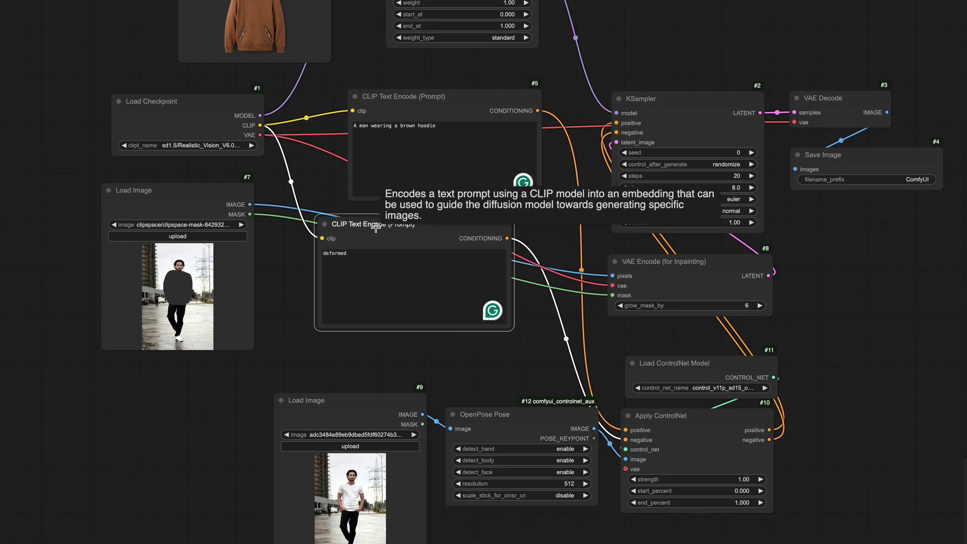
{"action": "left_click_drag", "start_coordinate": [321, 399], "coordinate": [309, 344]}
{"action": "left_click_drag", "start_coordinate": [491, 414], "coordinate": [483, 373]}
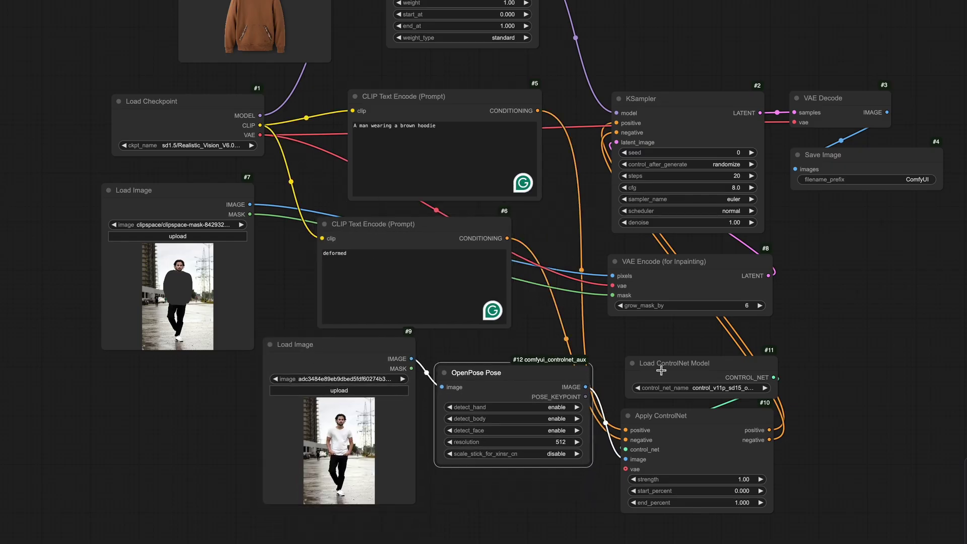
{"action": "left_click_drag", "start_coordinate": [661, 370], "coordinate": [655, 359]}
{"action": "left_click_drag", "start_coordinate": [663, 419], "coordinate": [662, 404]}
- Space out the hoodie reference image, IPAdapter and Unified Loader nodes, then recentre the workflow
{"action": "left_click_drag", "start_coordinate": [858, 299], "coordinate": [802, 449]}
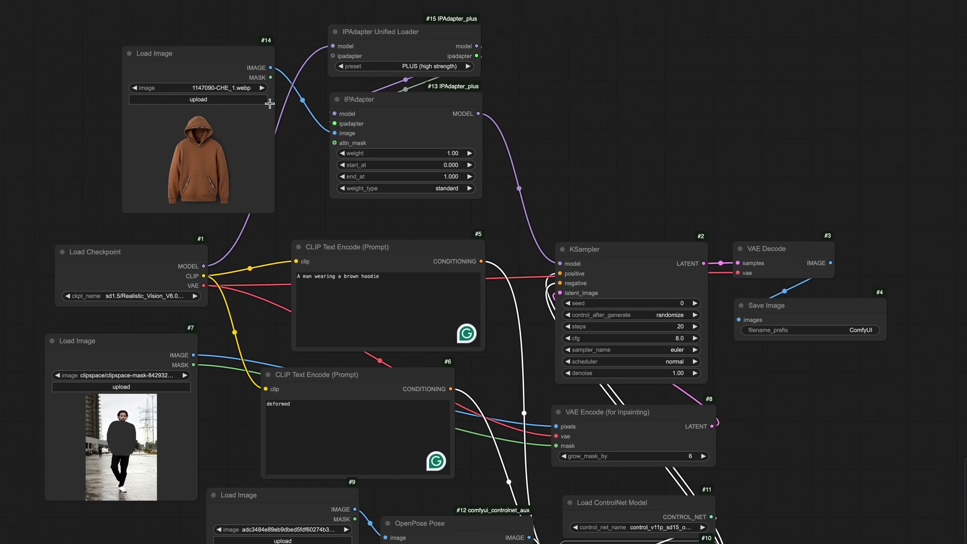
{"action": "left_click", "coordinate": [210, 57]}
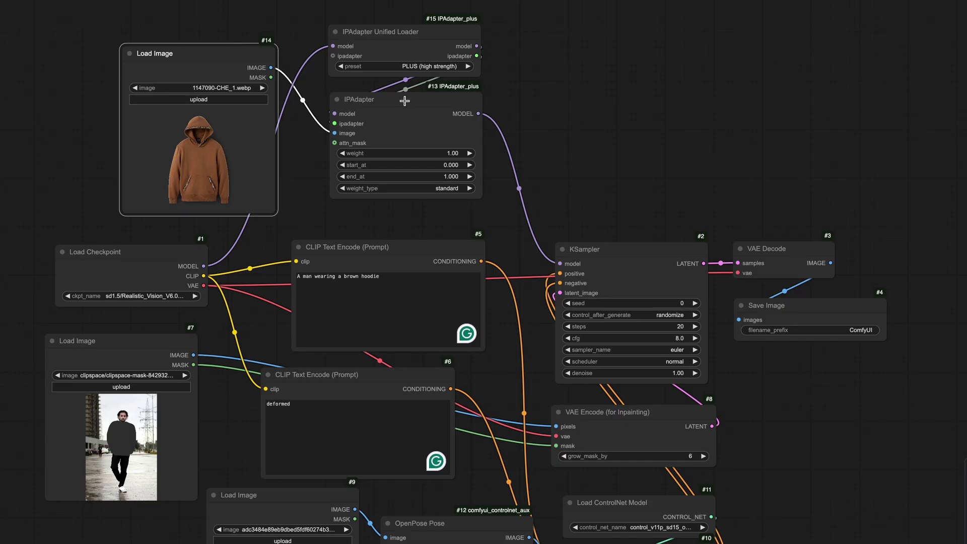
{"action": "left_click_drag", "start_coordinate": [402, 99], "coordinate": [607, 100]}
{"action": "left_click_drag", "start_coordinate": [371, 32], "coordinate": [376, 103]}
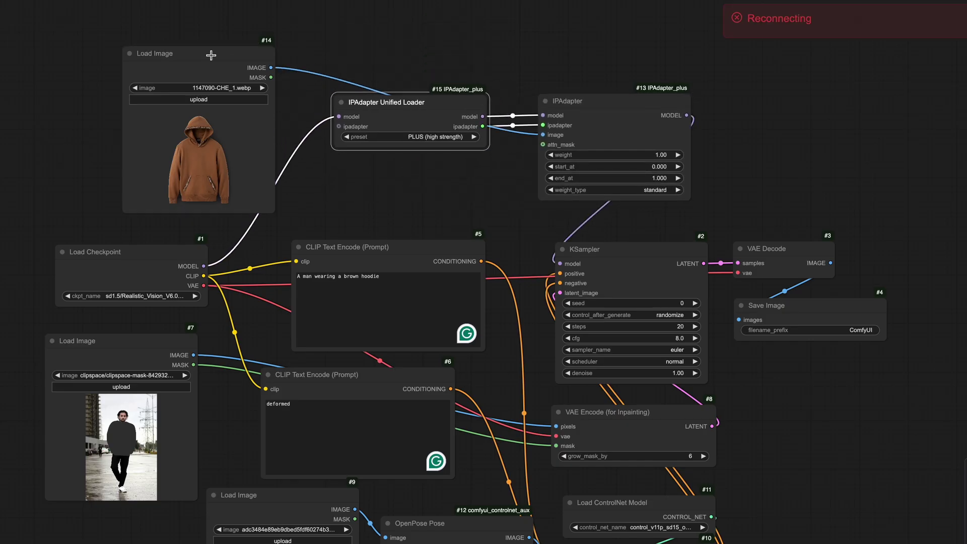
{"action": "left_click_drag", "start_coordinate": [210, 58], "coordinate": [209, 70]}
{"action": "left_click_drag", "start_coordinate": [929, 326], "coordinate": [919, 240]}
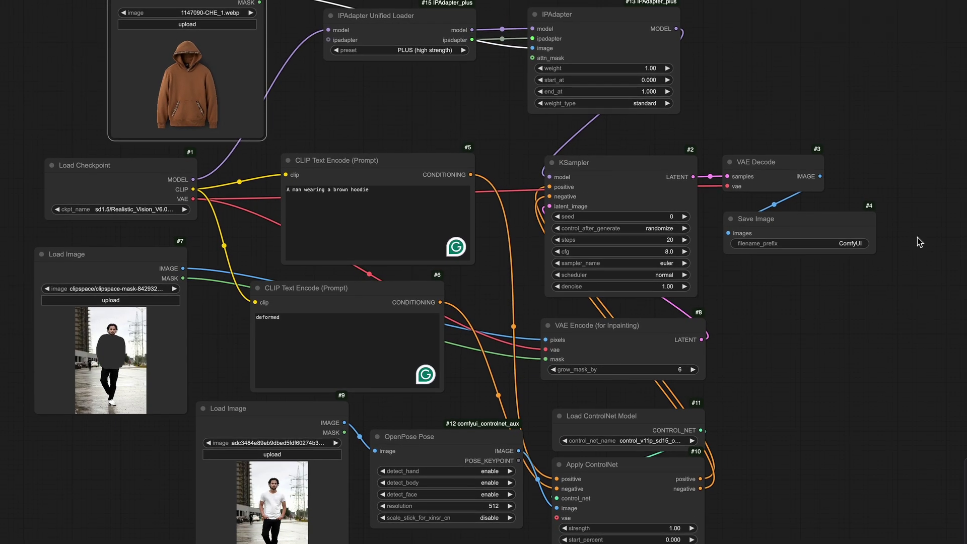
- Queue the workflow to generate the man in a brown hoodie
{"action": "key", "text": "ctrl+Return"}
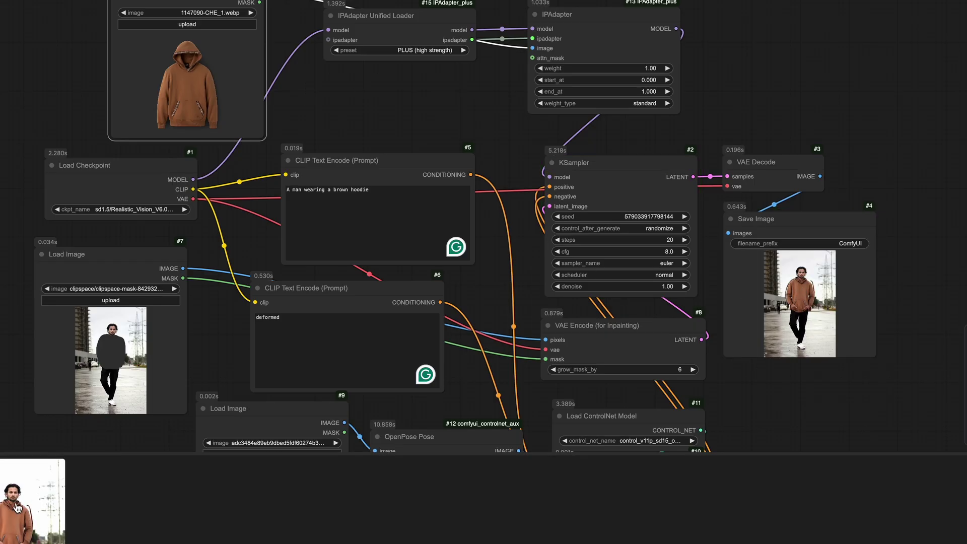
- Review the first result, lower the KSampler cfg from 8.0 to 2.5, and queue again
{"action": "left_click", "coordinate": [32, 498]}
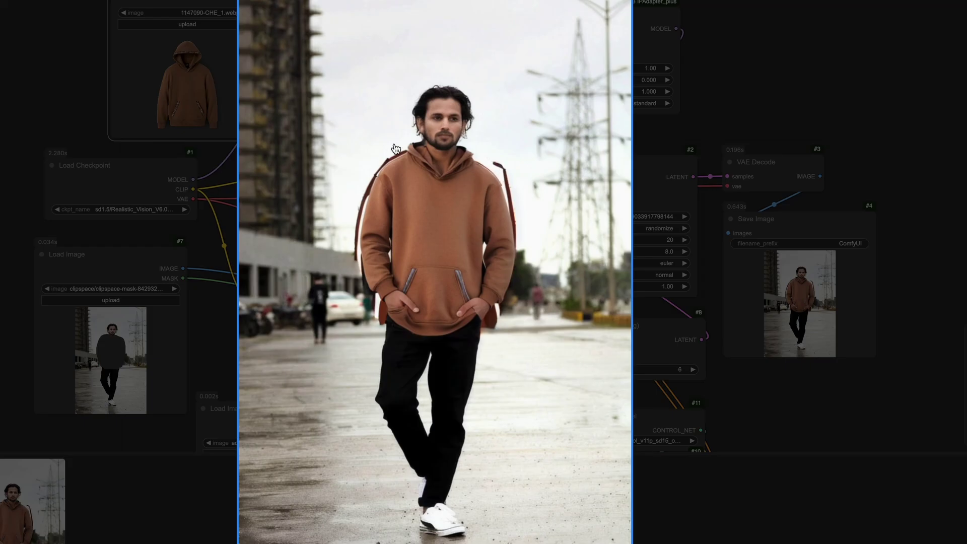
{"action": "left_click", "coordinate": [956, 38]}
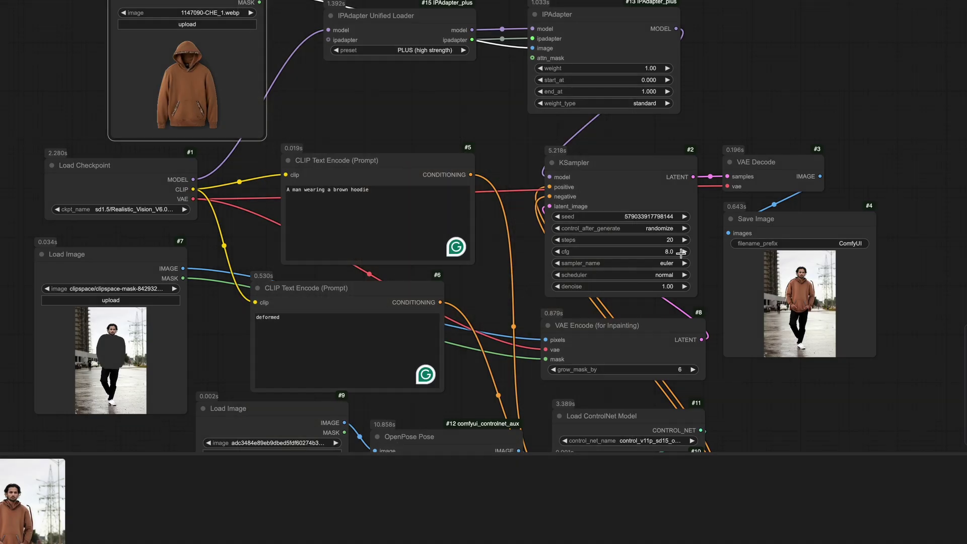
{"action": "left_click", "coordinate": [666, 250]}
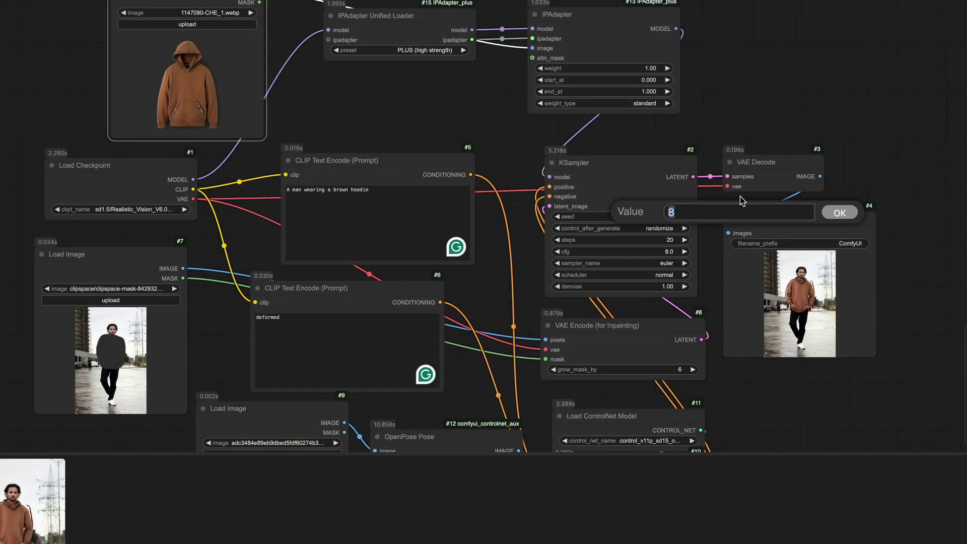
{"action": "type", "text": "2.4"}
{"action": "key", "text": "BackSpace"}
{"action": "type", "text": "5"}
{"action": "left_click", "coordinate": [840, 212]}
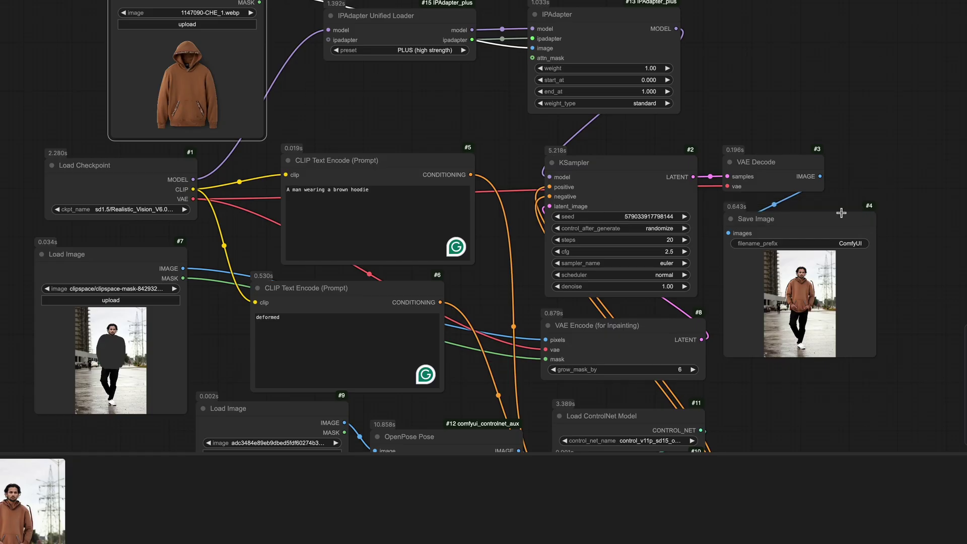
{"action": "key", "text": "ctrl+Return"}
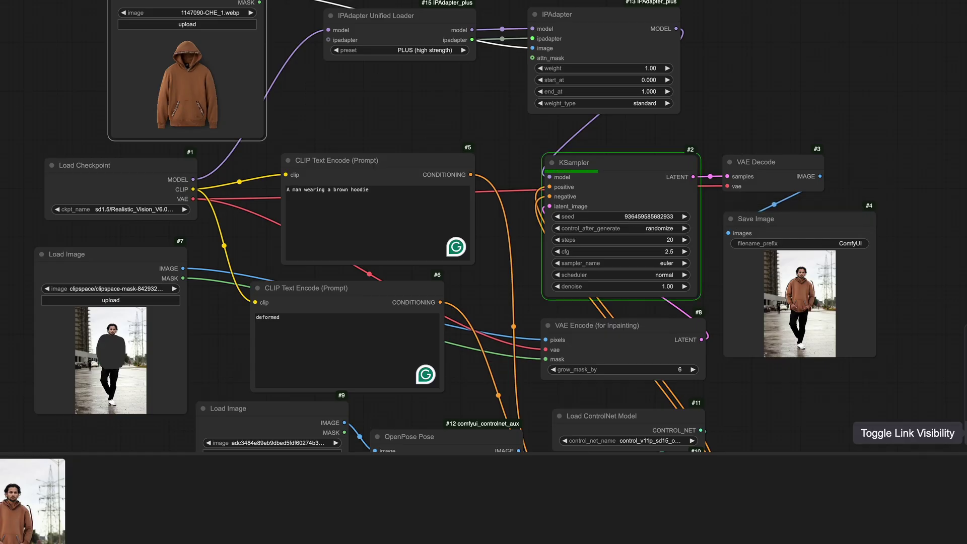